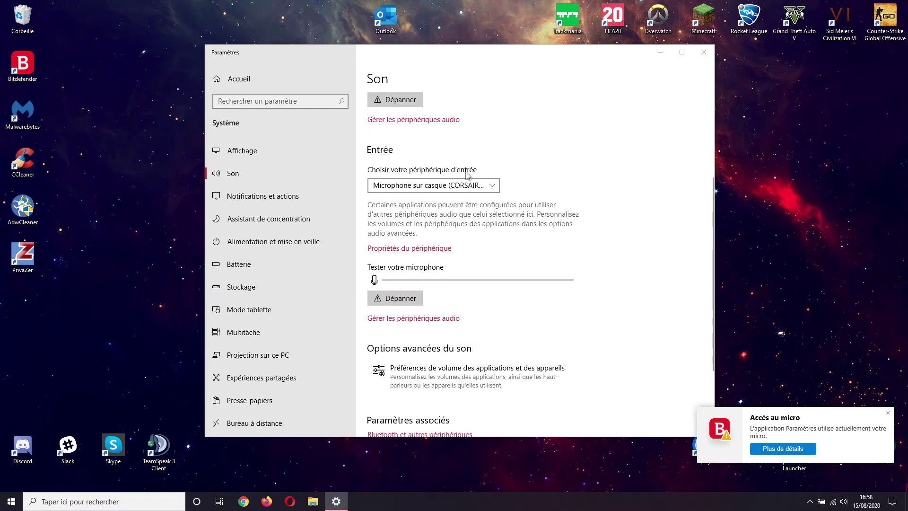
- Check which input devices are offered for the microphone in the sound settings without changing the selection
{"action": "left_click", "coordinate": [461, 187]}
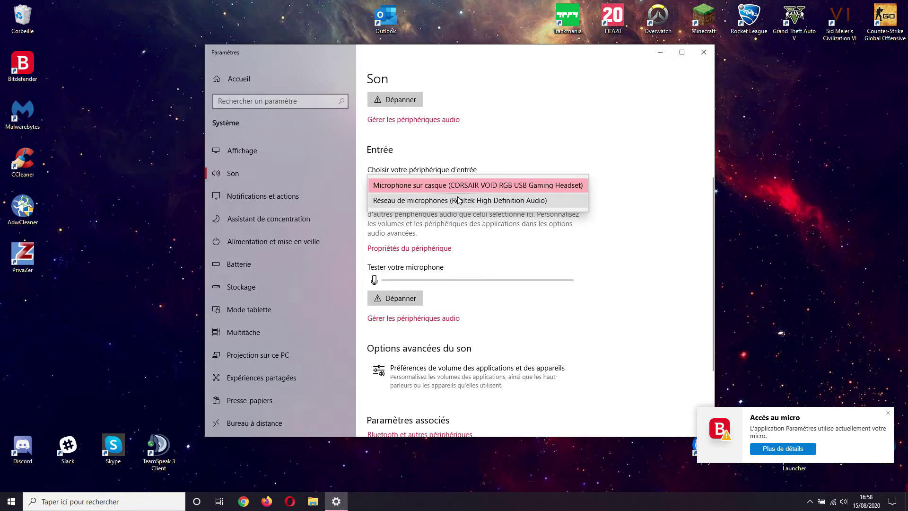
{"action": "left_click", "coordinate": [455, 157]}
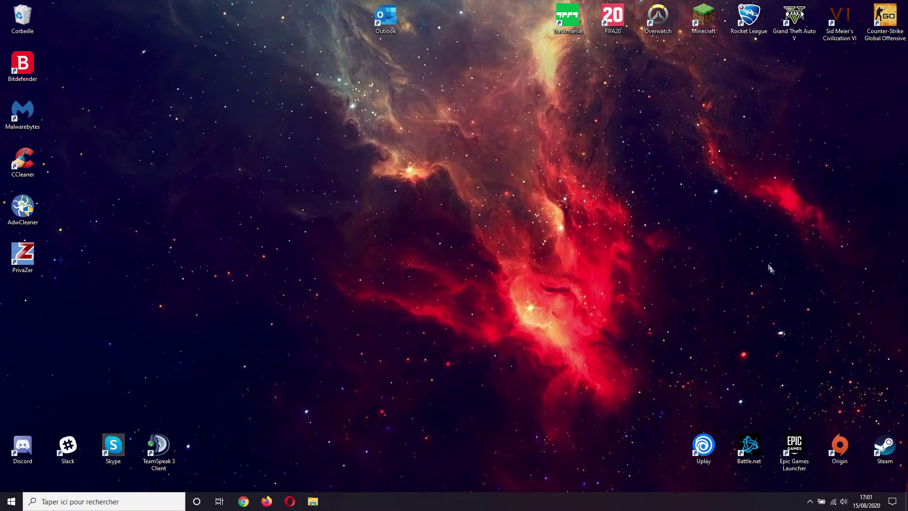
- Open the sound settings and run the input troubleshooter on the CORSAIR VOID RGB USB Gaming Headset microphone
{"action": "right_click", "coordinate": [844, 503]}
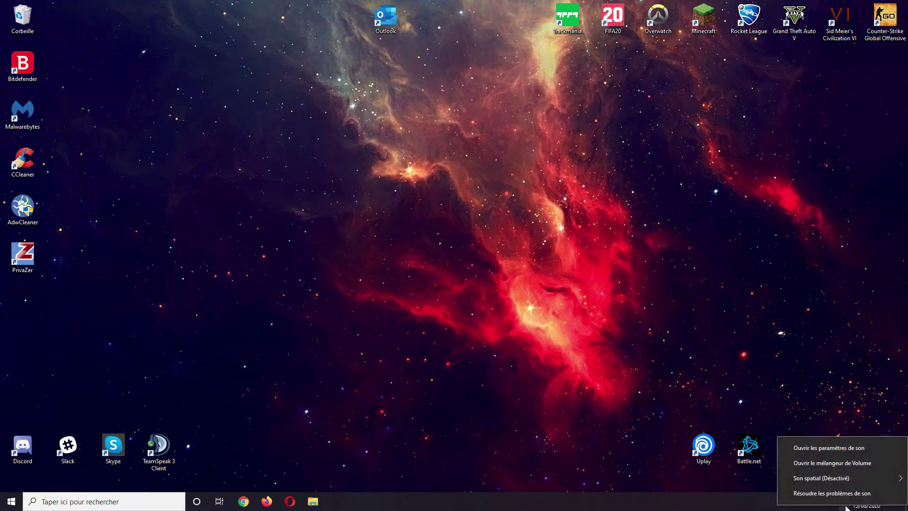
{"action": "left_click", "coordinate": [842, 450]}
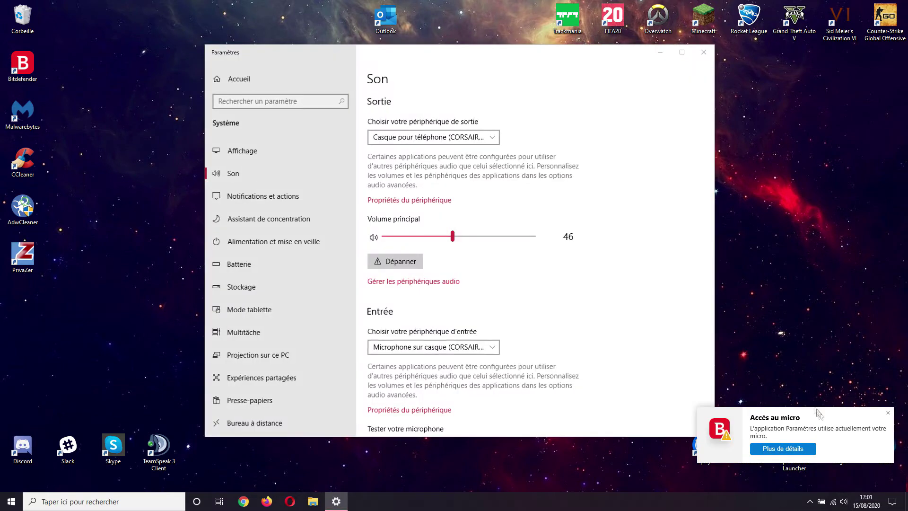
{"action": "scroll", "coordinate": [449, 290], "scroll_direction": "down", "scroll_amount": 3}
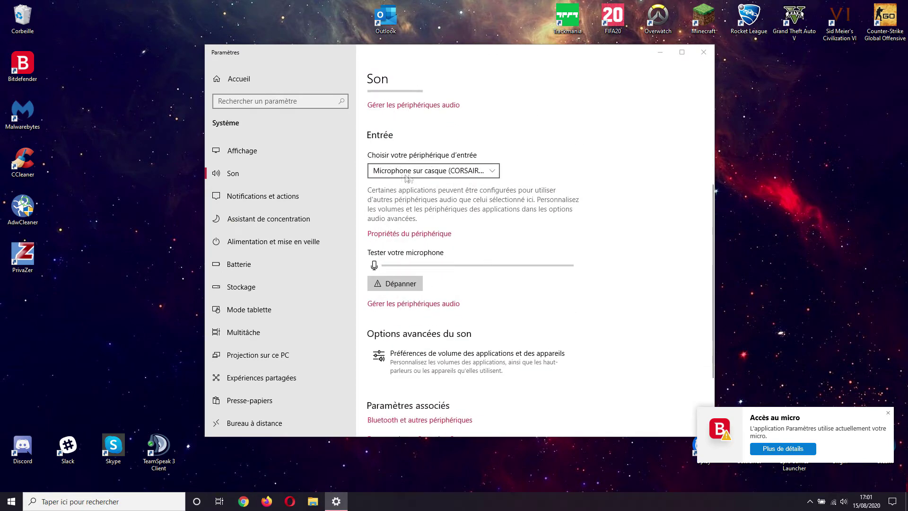
{"action": "left_click", "coordinate": [395, 283]}
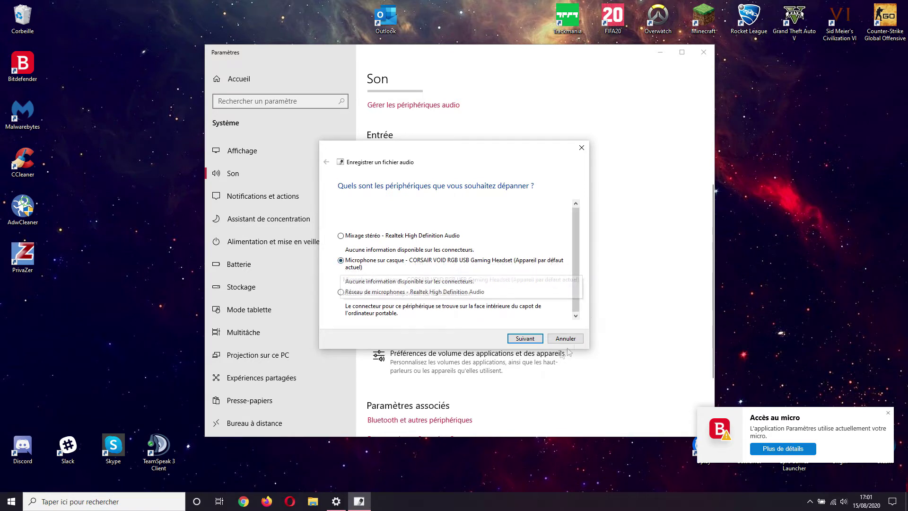
{"action": "left_click", "coordinate": [527, 339]}
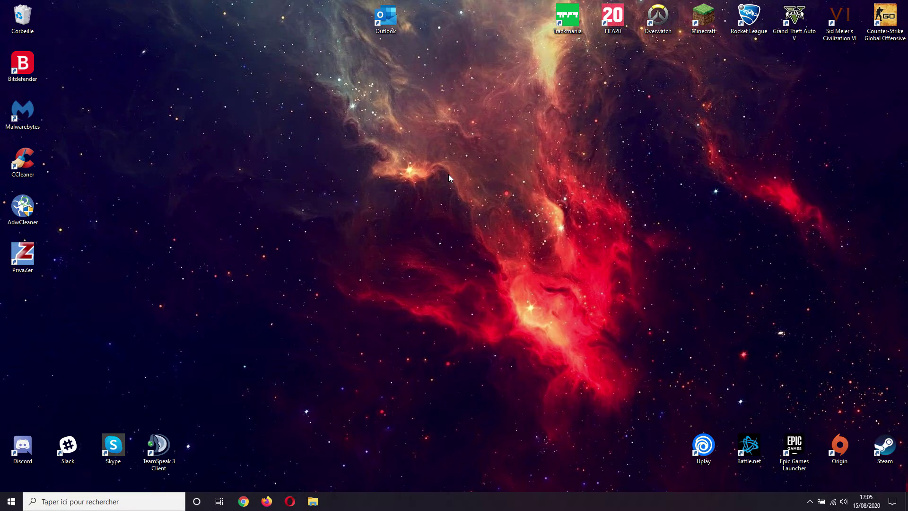
- Open the headset microphone's device properties from the sound settings and toggle the Désactiver option on and off
{"action": "right_click", "coordinate": [845, 500]}
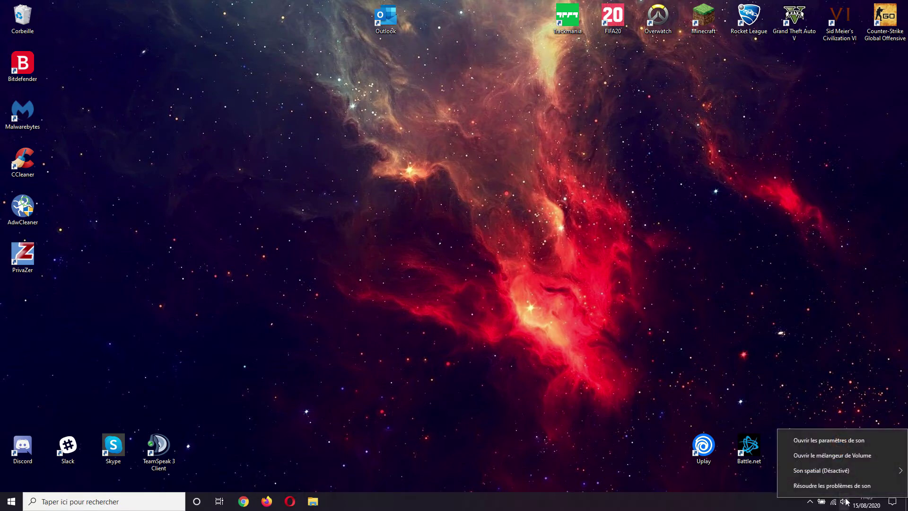
{"action": "left_click", "coordinate": [835, 444]}
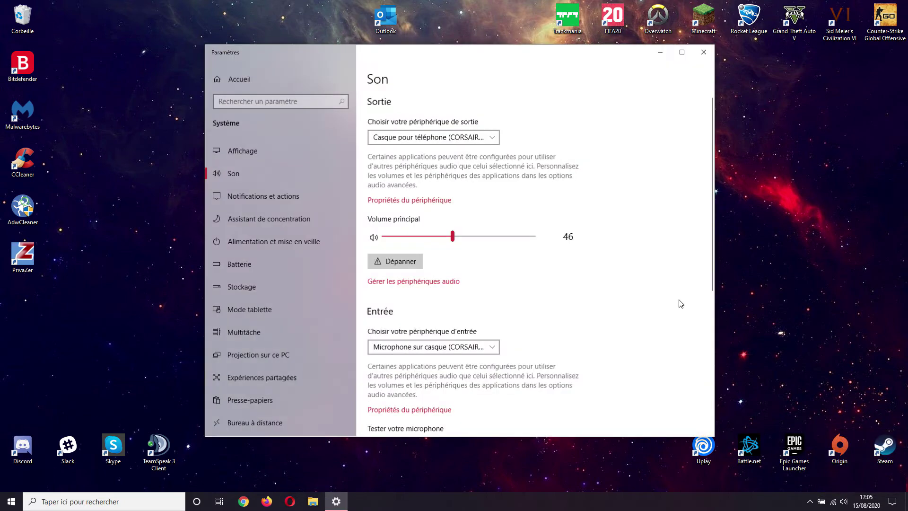
{"action": "scroll", "coordinate": [463, 236], "scroll_direction": "down", "scroll_amount": 4}
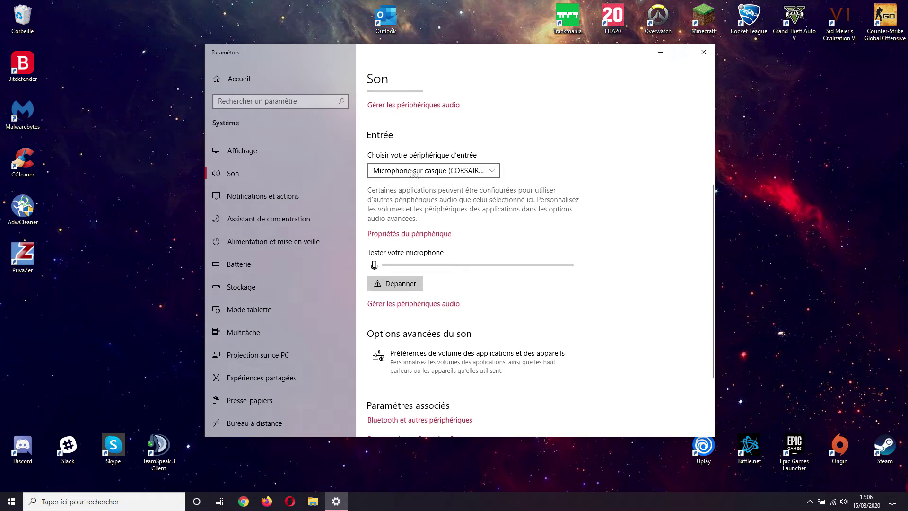
{"action": "left_click", "coordinate": [398, 234]}
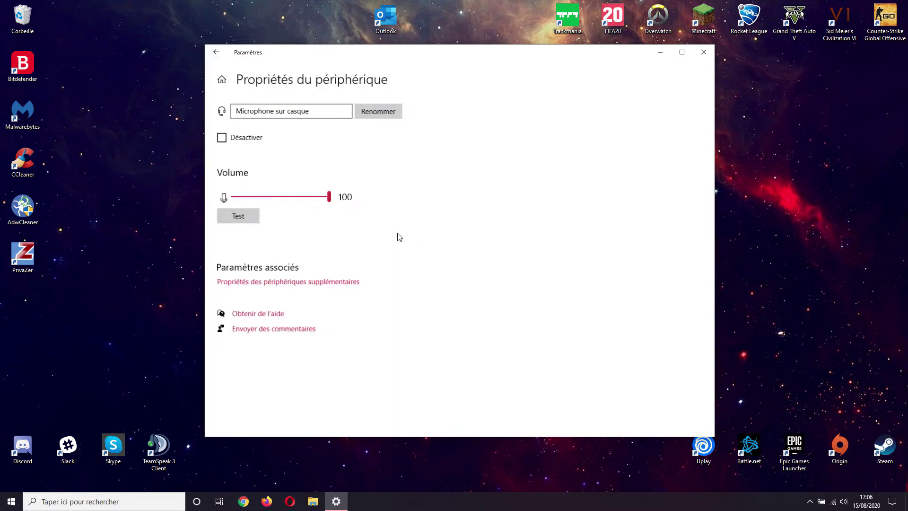
{"action": "left_click", "coordinate": [221, 140]}
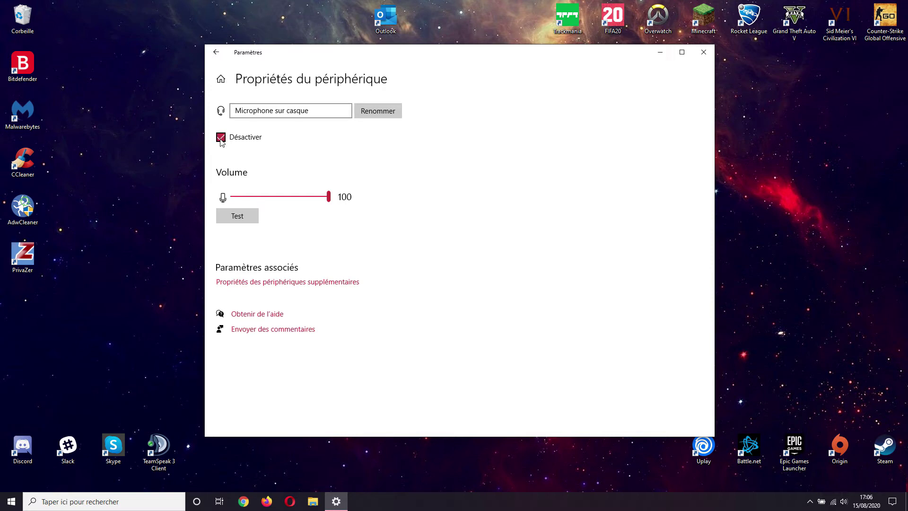
{"action": "left_click", "coordinate": [220, 140]}
{"action": "left_click", "coordinate": [227, 139]}
{"action": "left_click", "coordinate": [225, 138]}
{"action": "left_click", "coordinate": [229, 138]}
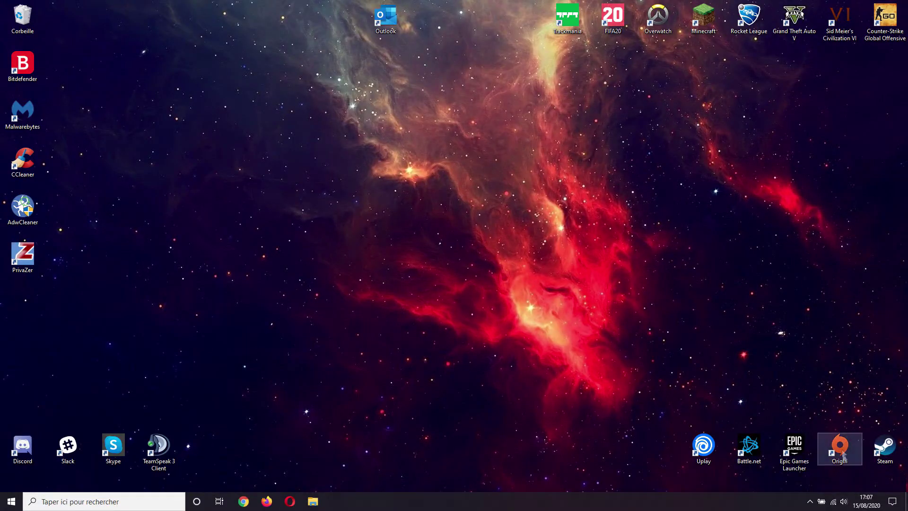
- Set the headset microphone's input volume to 100 in its device properties, reached from the sound settings
{"action": "right_click", "coordinate": [844, 499]}
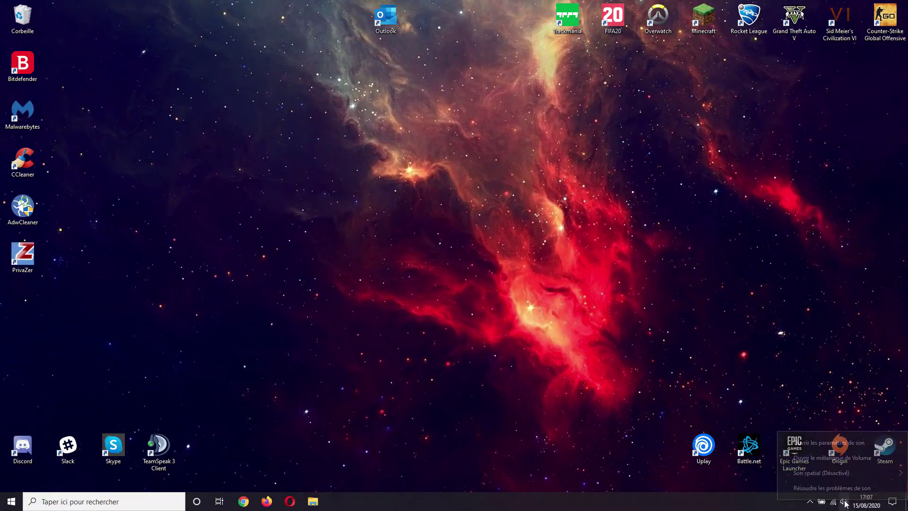
{"action": "left_click", "coordinate": [842, 444]}
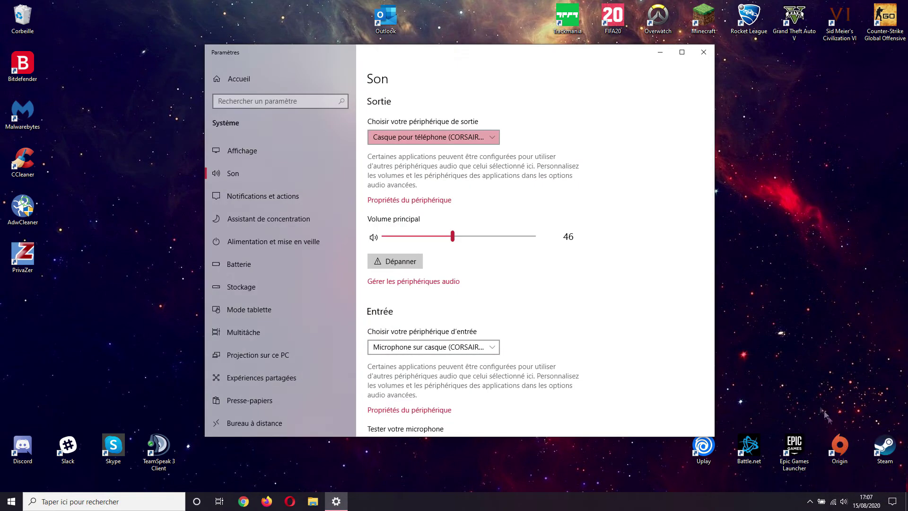
{"action": "scroll", "coordinate": [576, 298], "scroll_direction": "down", "scroll_amount": 3}
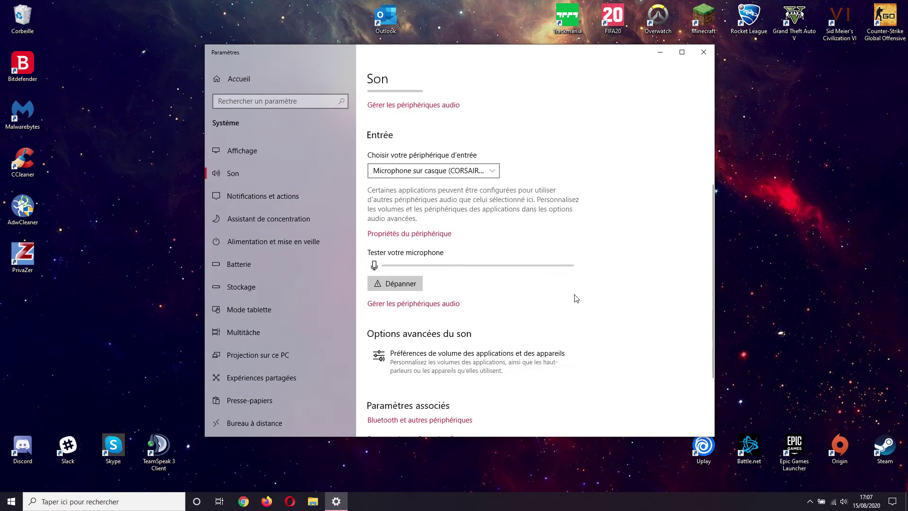
{"action": "left_click", "coordinate": [390, 235]}
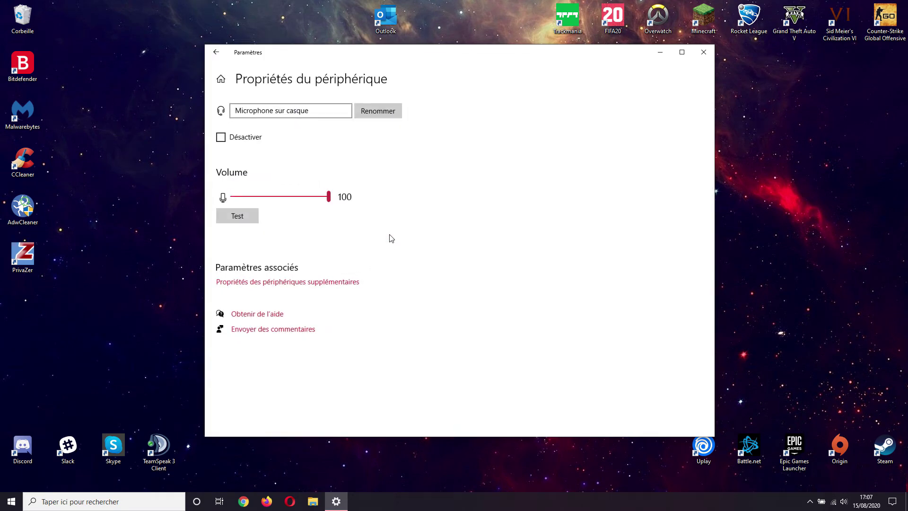
{"action": "left_click_drag", "start_coordinate": [316, 198], "coordinate": [434, 219]}
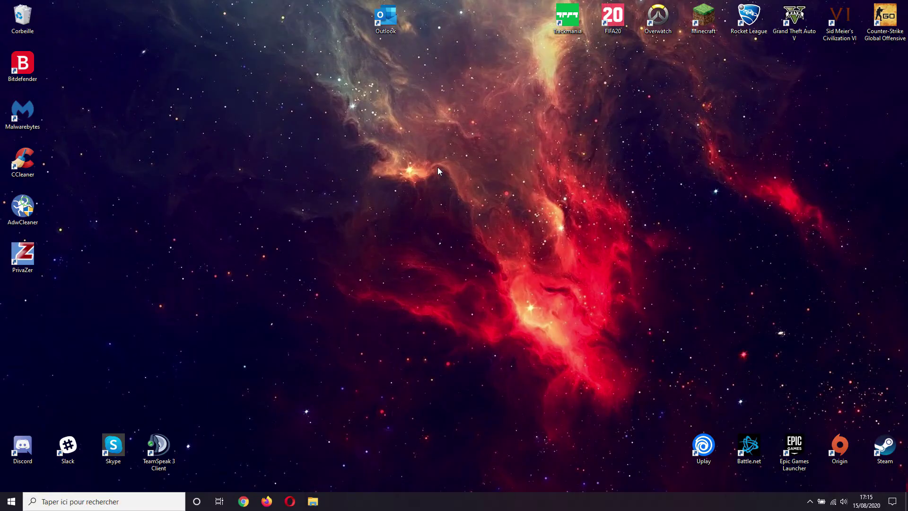
- Open the Device Manager, move its window to the middle of the desktop and expand the Entrées et sorties audio category
{"action": "key", "text": "super+x"}
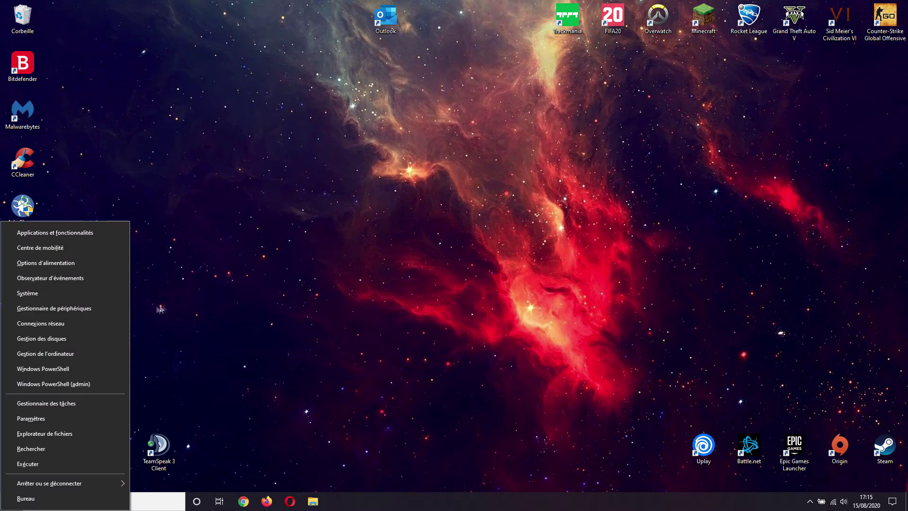
{"action": "left_click", "coordinate": [115, 311]}
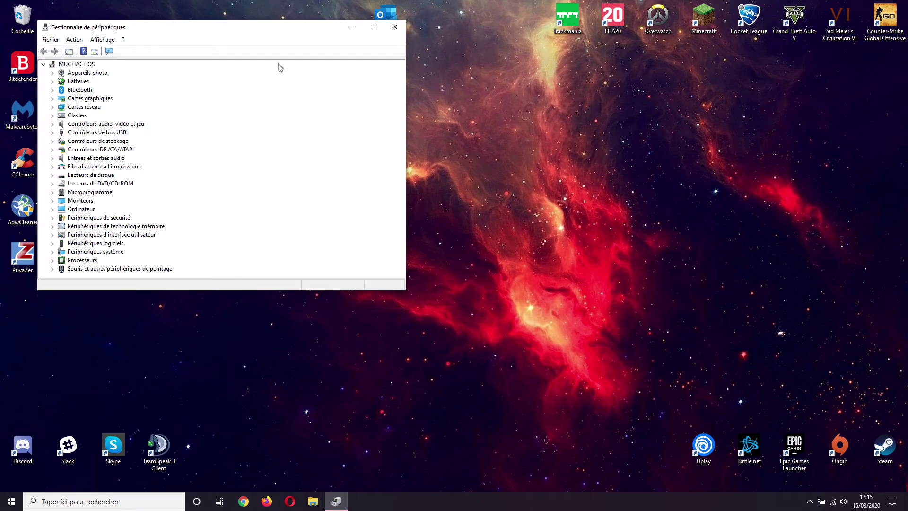
{"action": "left_click_drag", "start_coordinate": [253, 30], "coordinate": [473, 84]}
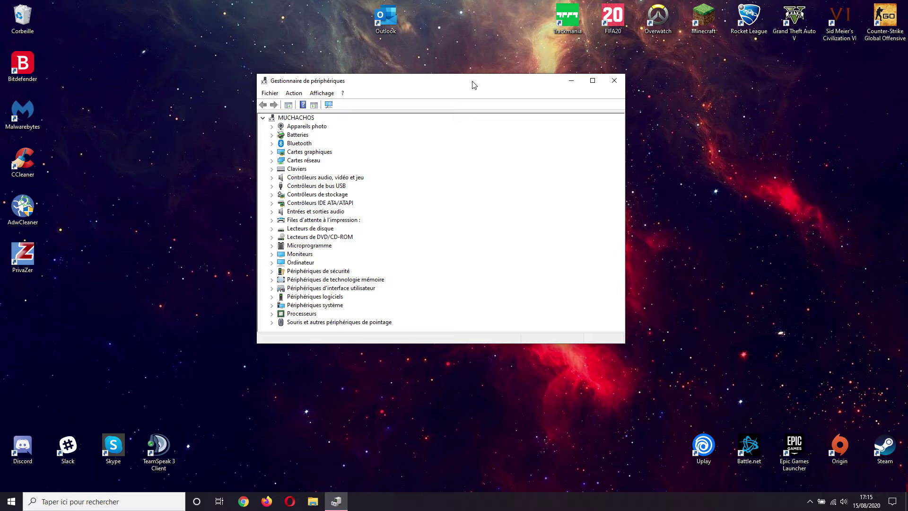
{"action": "left_click", "coordinate": [310, 212]}
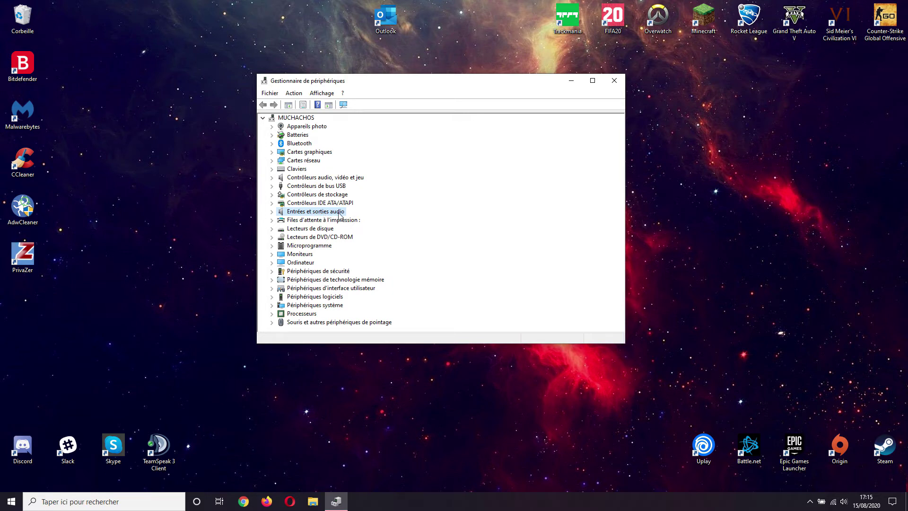
{"action": "left_click", "coordinate": [272, 212]}
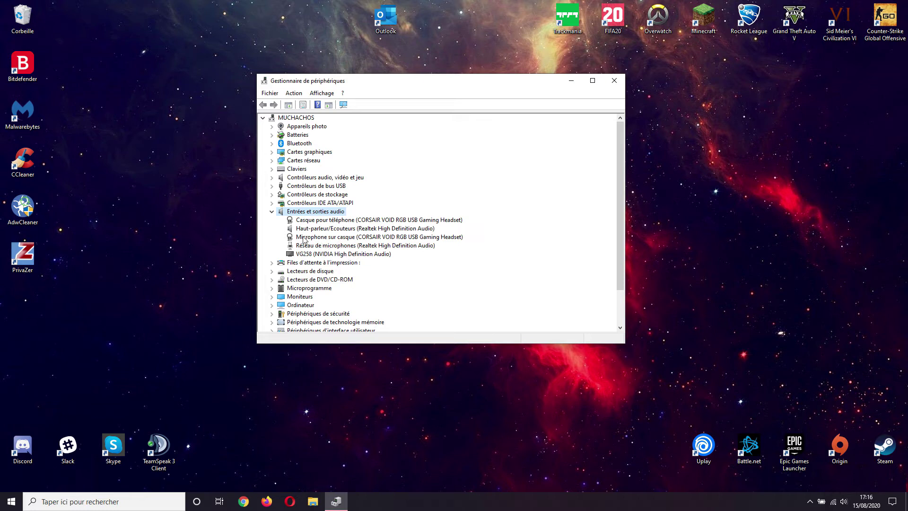
- Start a driver update for the CORSAIR VOID headset microphone from its properties, letting Windows search automatically for the driver
{"action": "left_click", "coordinate": [329, 238]}
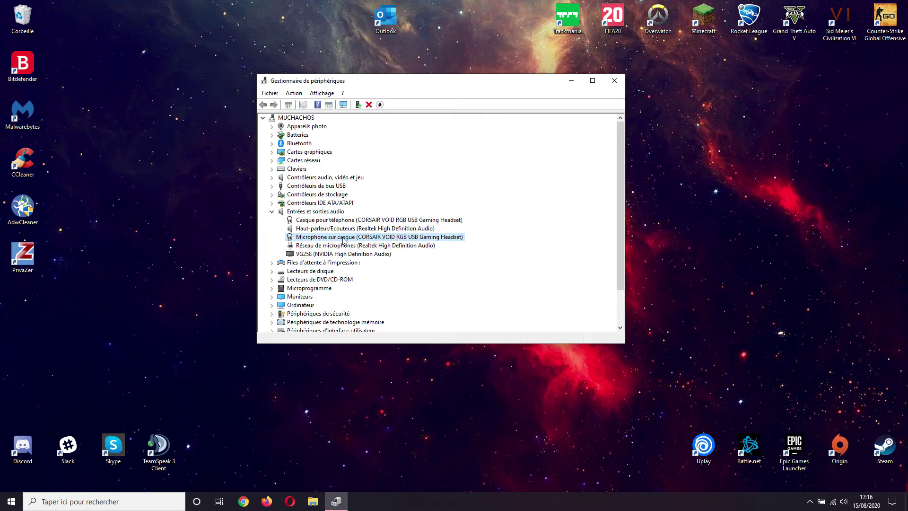
{"action": "right_click", "coordinate": [344, 240]}
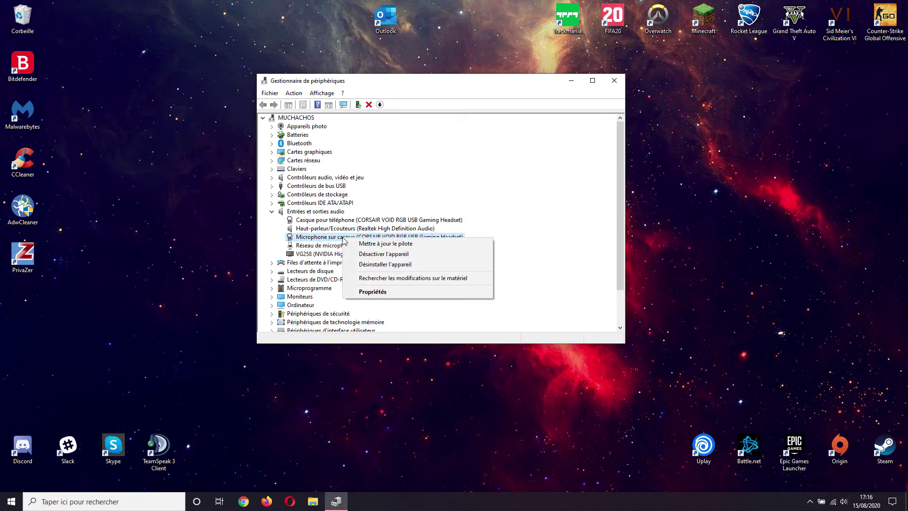
{"action": "left_click", "coordinate": [374, 291]}
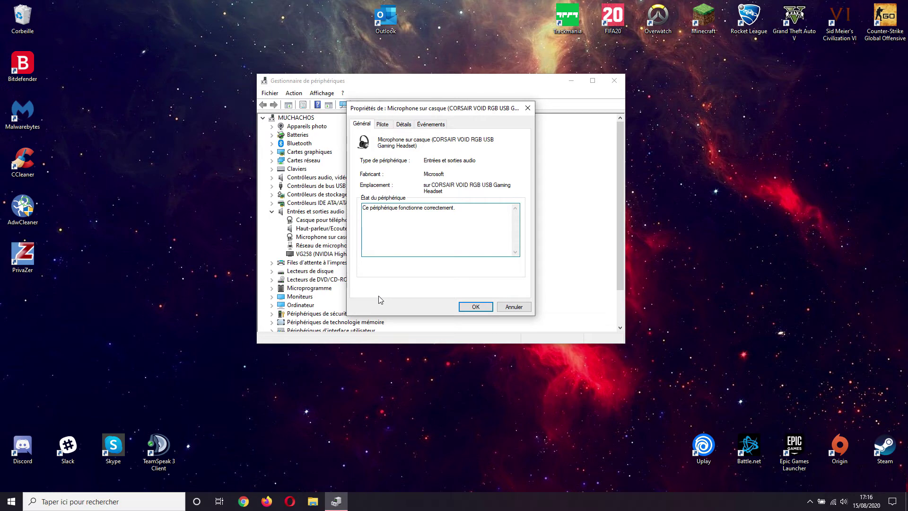
{"action": "left_click", "coordinate": [383, 125]}
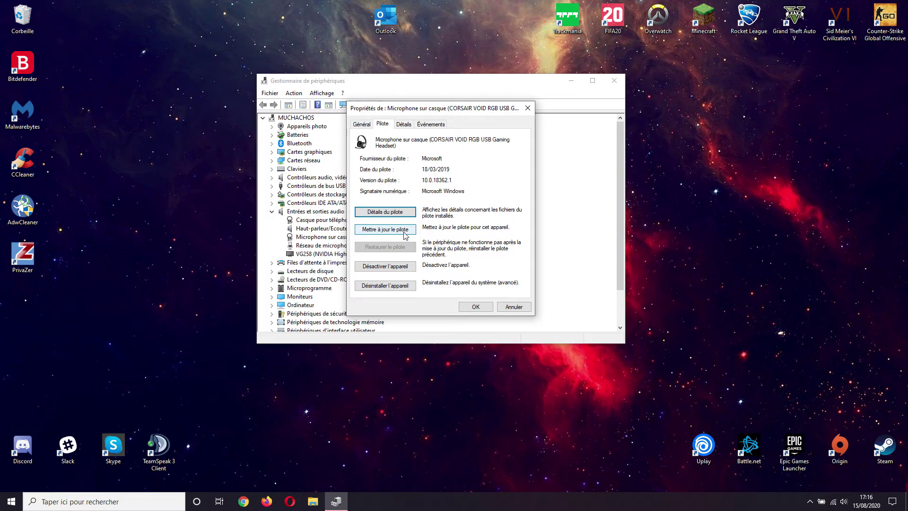
{"action": "left_click", "coordinate": [385, 229]}
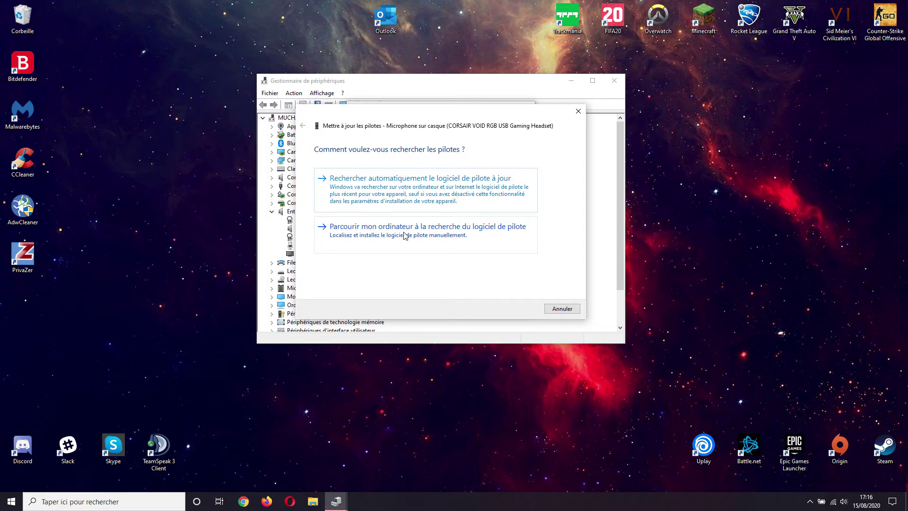
{"action": "left_click", "coordinate": [398, 204]}
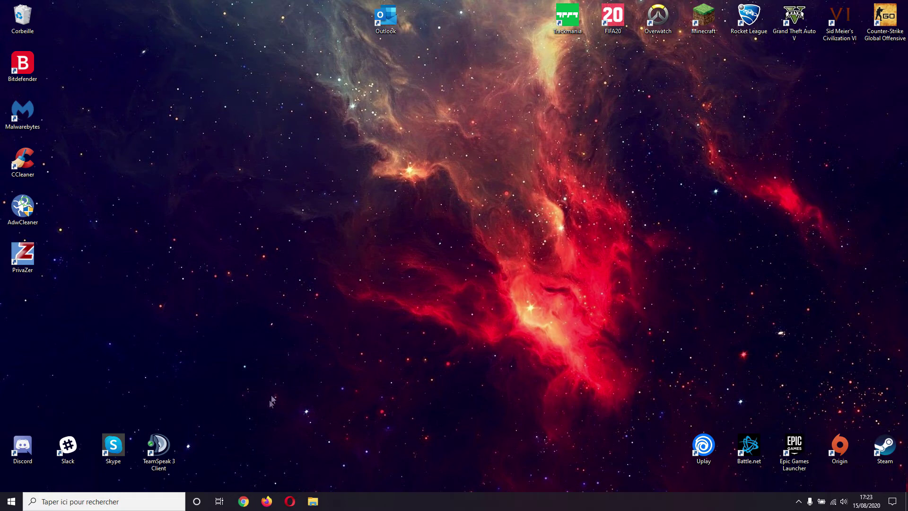
- Switch to Chrome, search for "razer pilote" and open Razer France's downloads page to look at Razer Synapse 2 and the product selector
{"action": "left_click", "coordinate": [243, 502]}
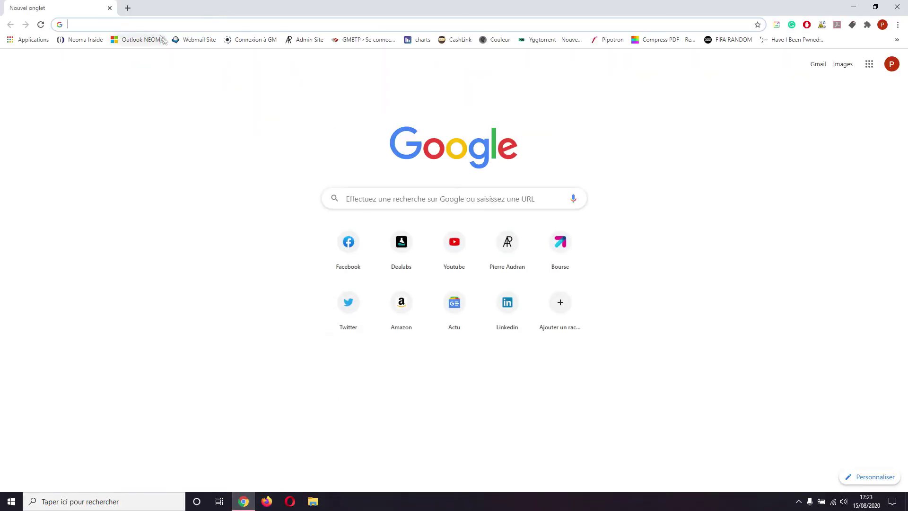
{"action": "type", "text": "razer pilote"}
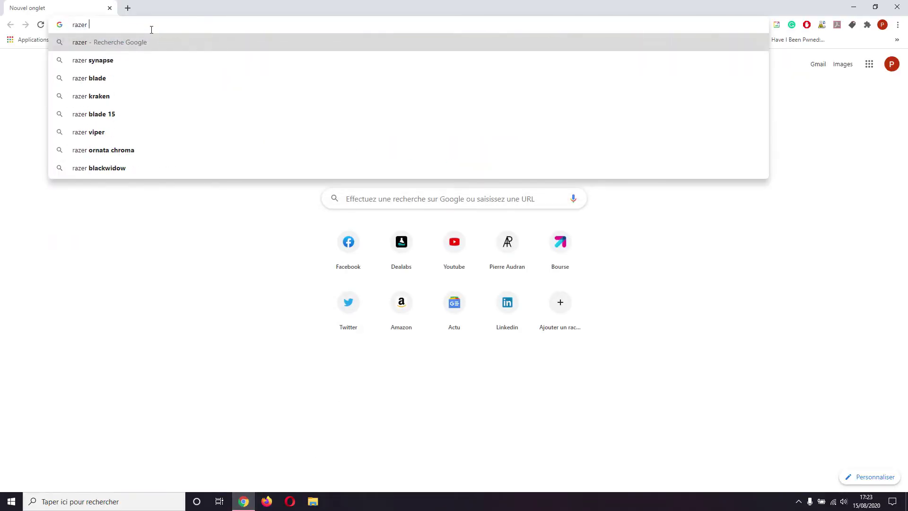
{"action": "key", "text": "Return"}
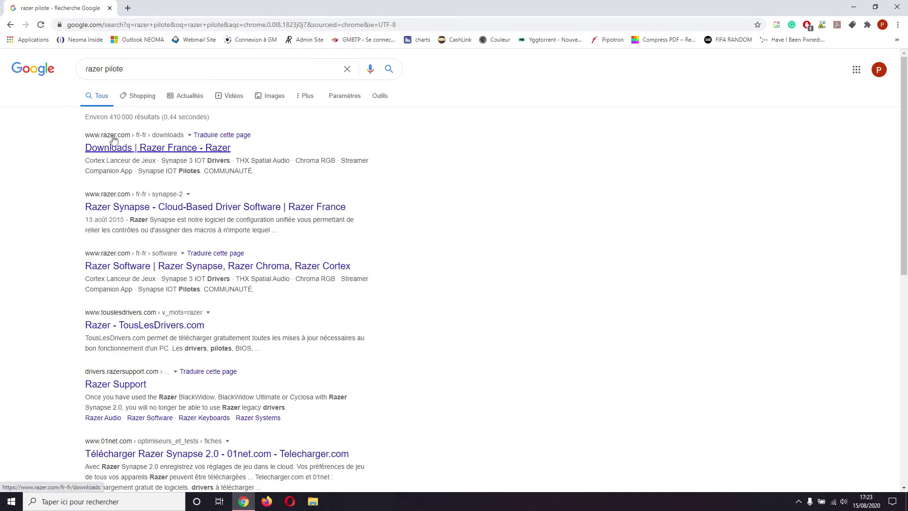
{"action": "left_click", "coordinate": [123, 150]}
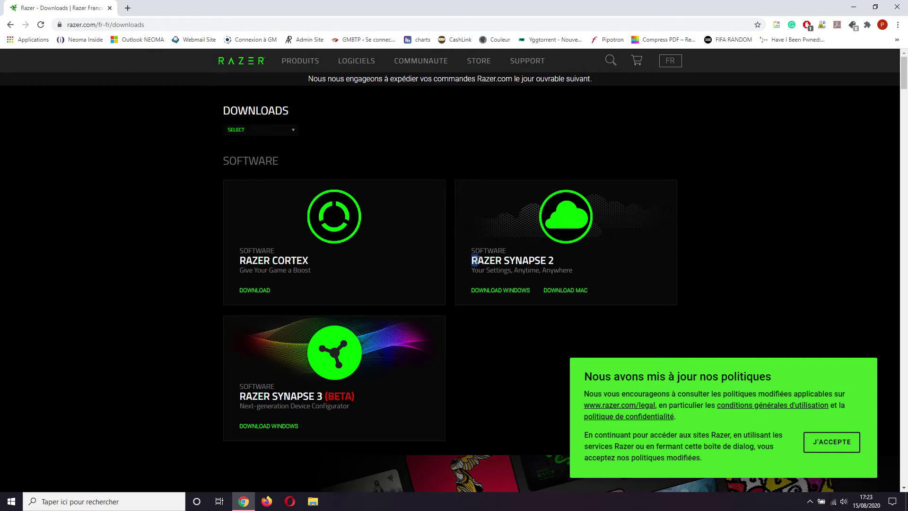
{"action": "left_click_drag", "start_coordinate": [471, 259], "coordinate": [554, 258]}
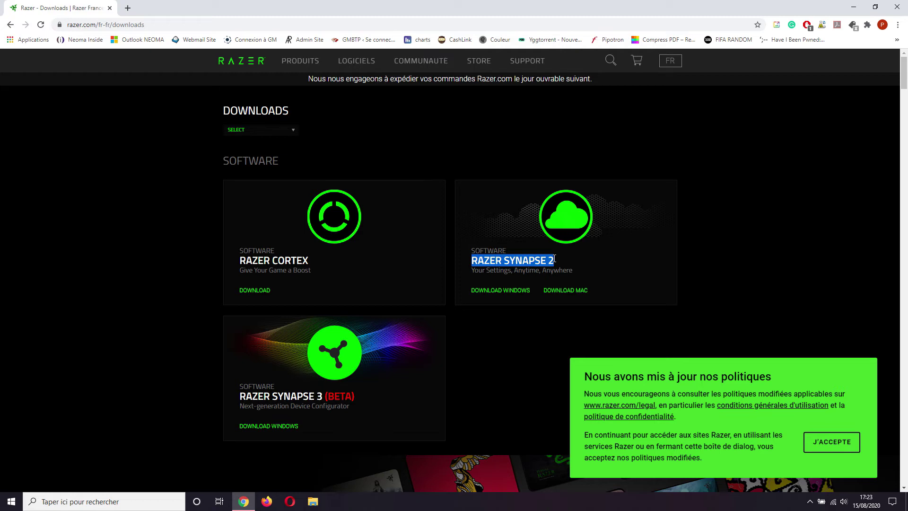
{"action": "left_click", "coordinate": [273, 130]}
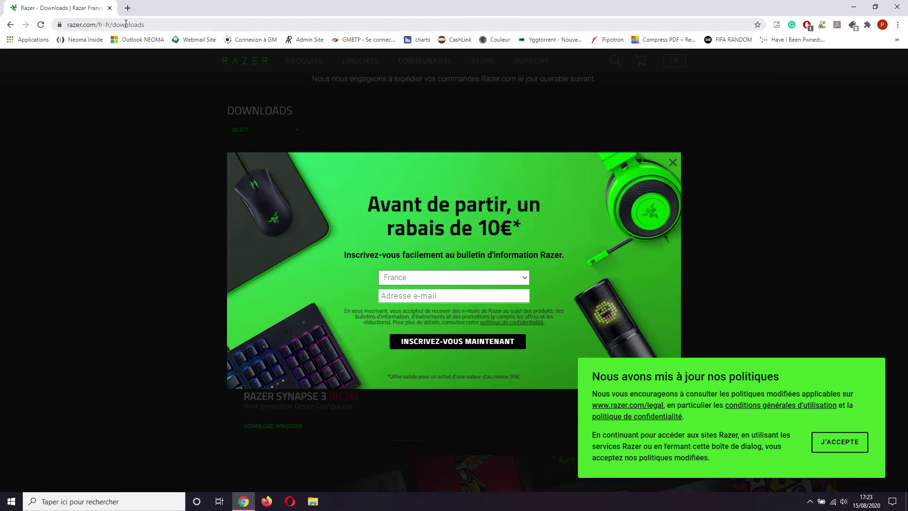
- Run a web search for "pilote corsair void pro"
{"action": "left_click", "coordinate": [127, 25]}
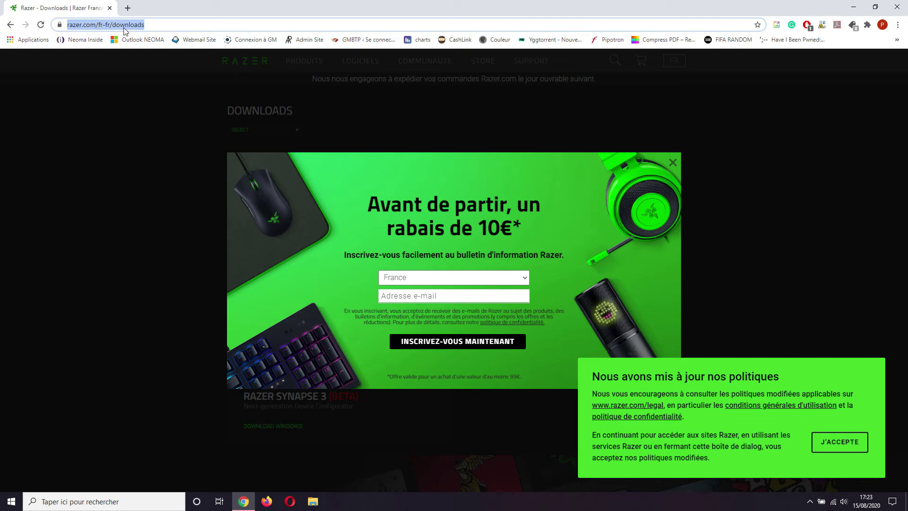
{"action": "type", "text": "p"}
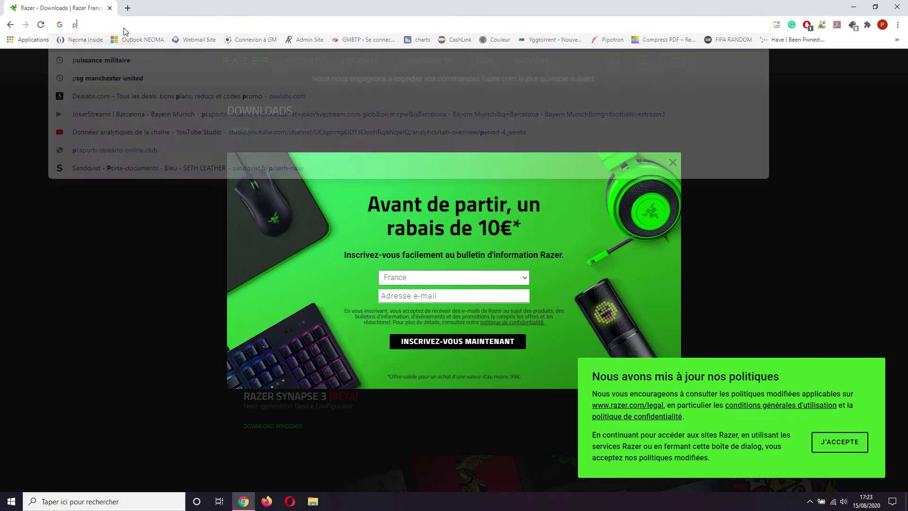
{"action": "type", "text": "ilote corsair vois"}
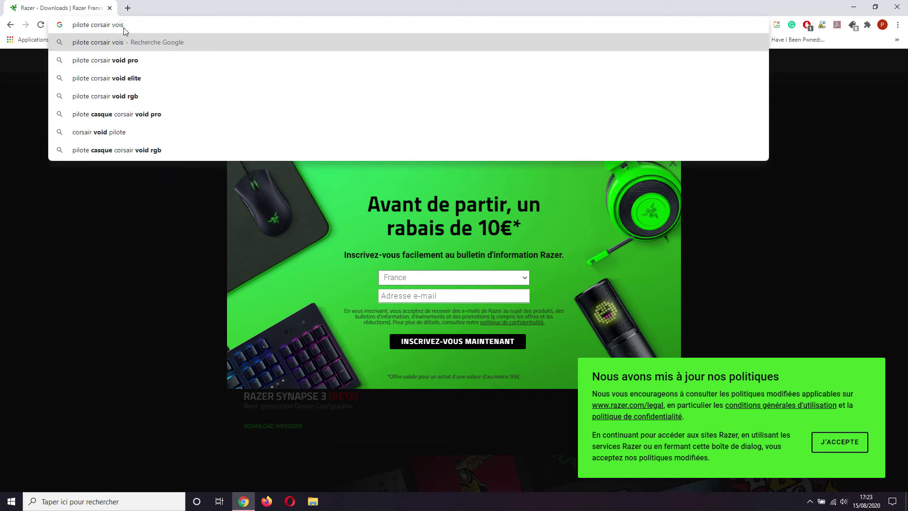
{"action": "key", "text": "BackSpace"}
{"action": "type", "text": "d"}
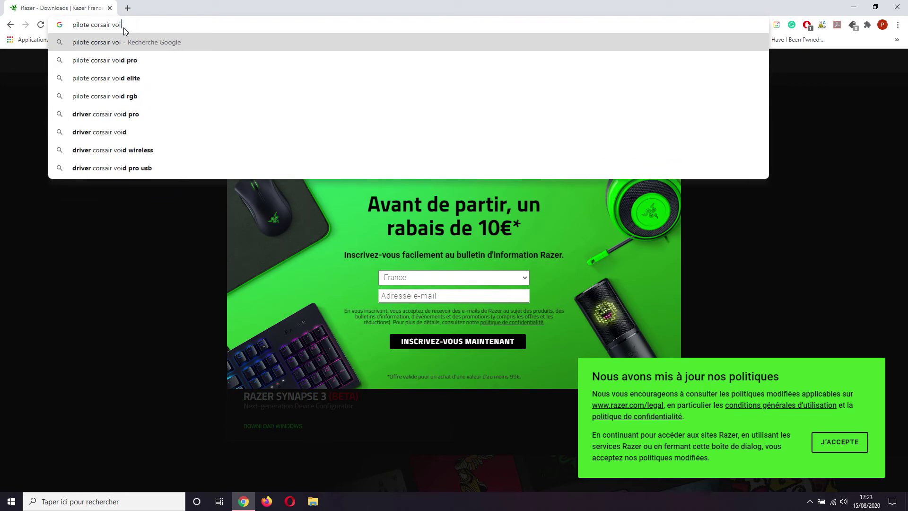
{"action": "key", "text": "Return"}
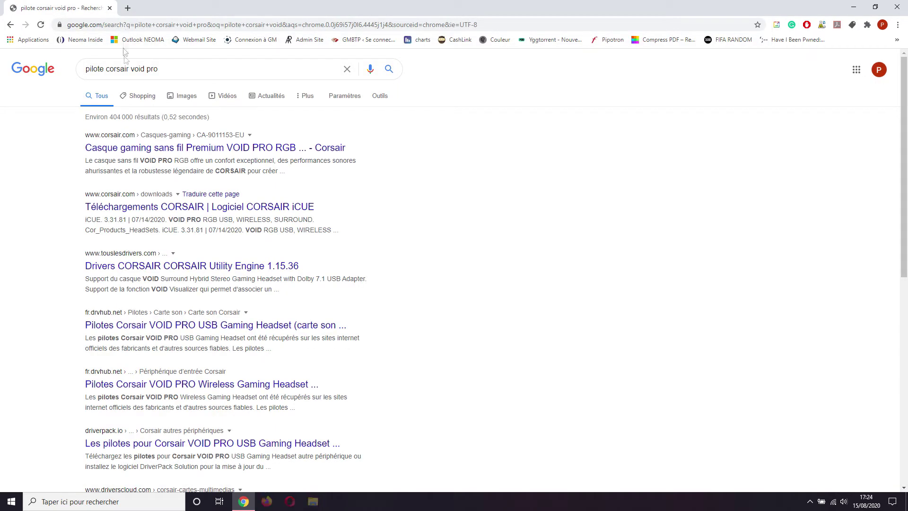
- Open Corsair's iCUE downloads page from the search results and look through the listed downloads
{"action": "left_click", "coordinate": [138, 151]}
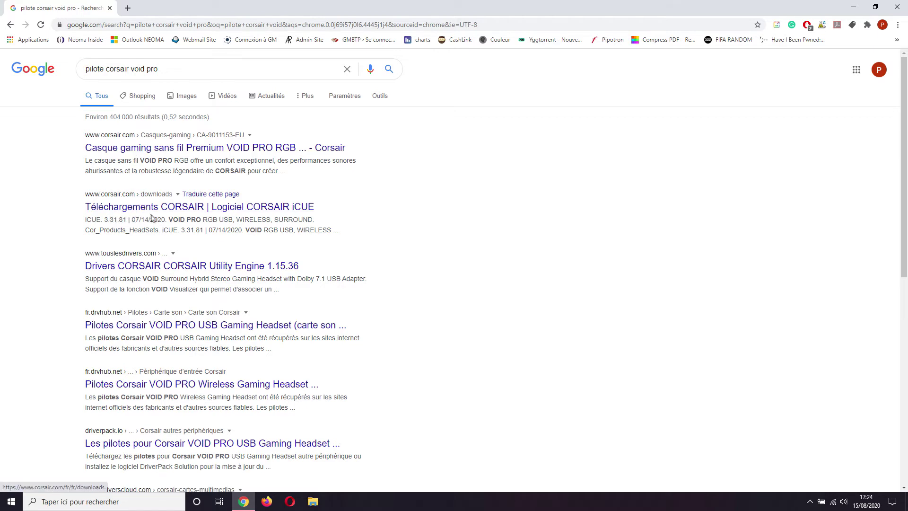
{"action": "left_click", "coordinate": [233, 210]}
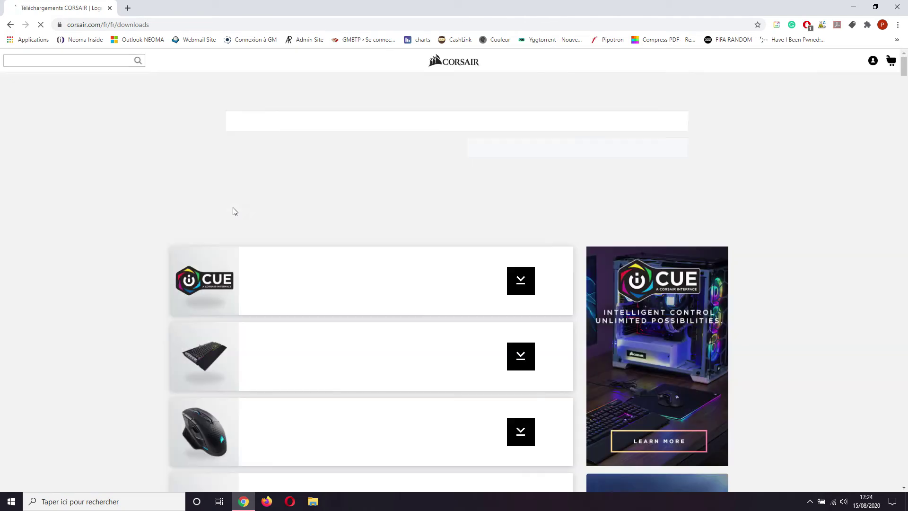
{"action": "scroll", "coordinate": [288, 204], "scroll_direction": "down", "scroll_amount": 2}
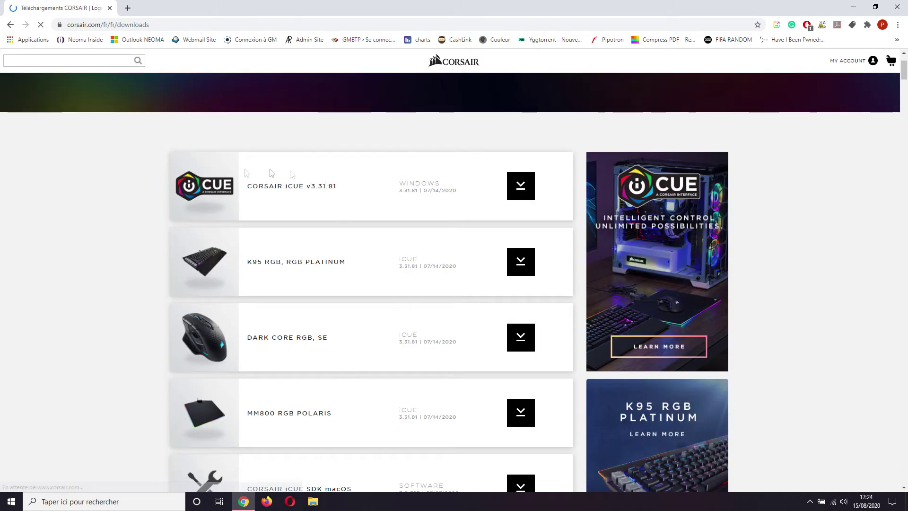
{"action": "scroll", "coordinate": [272, 260], "scroll_direction": "down", "scroll_amount": 1}
{"action": "scroll", "coordinate": [274, 255], "scroll_direction": "down", "scroll_amount": 7}
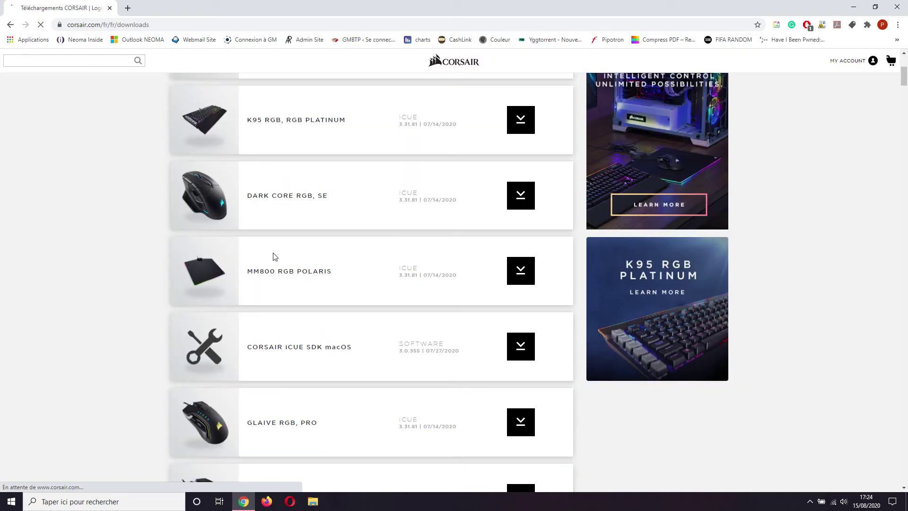
{"action": "scroll", "coordinate": [360, 311], "scroll_direction": "up", "scroll_amount": 8}
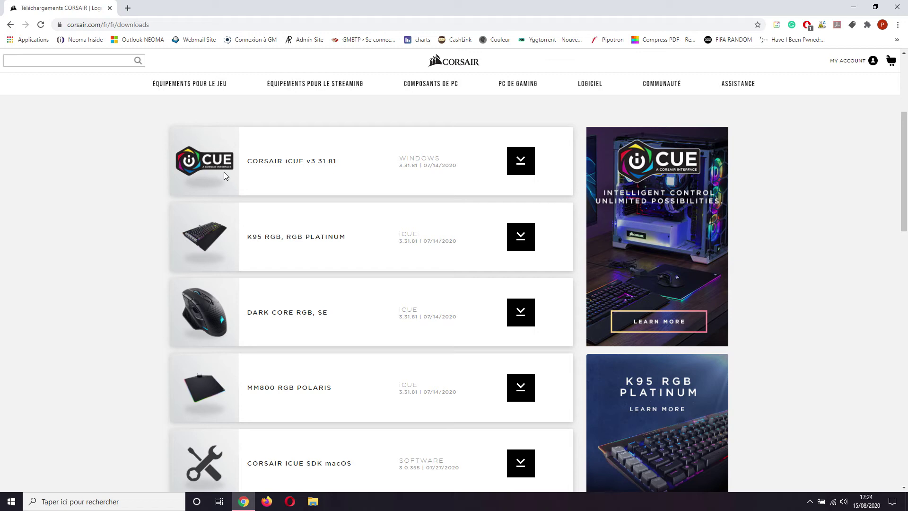
- Switch to Corsair iCUE, move its window higher on the desktop, open the VOID USB headset's page and dismiss the spatial sound notice
{"action": "left_click", "coordinate": [809, 501]}
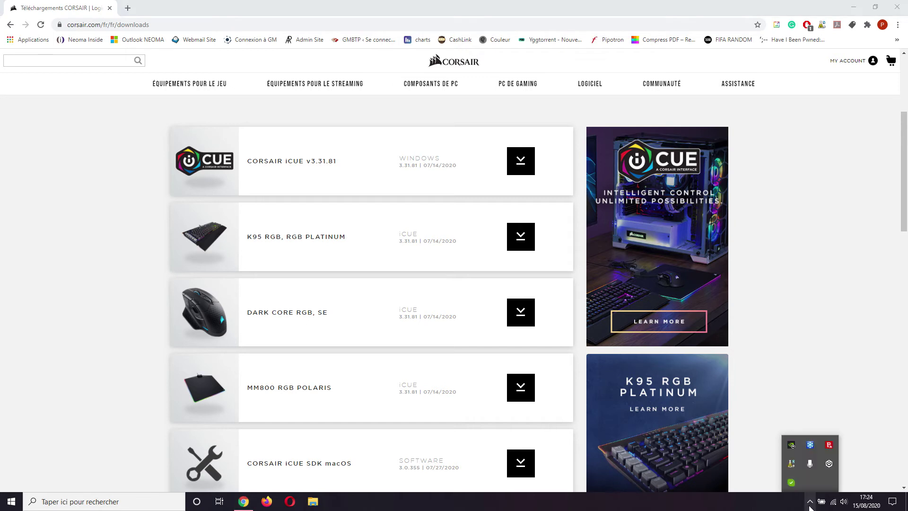
{"action": "right_click", "coordinate": [828, 466]}
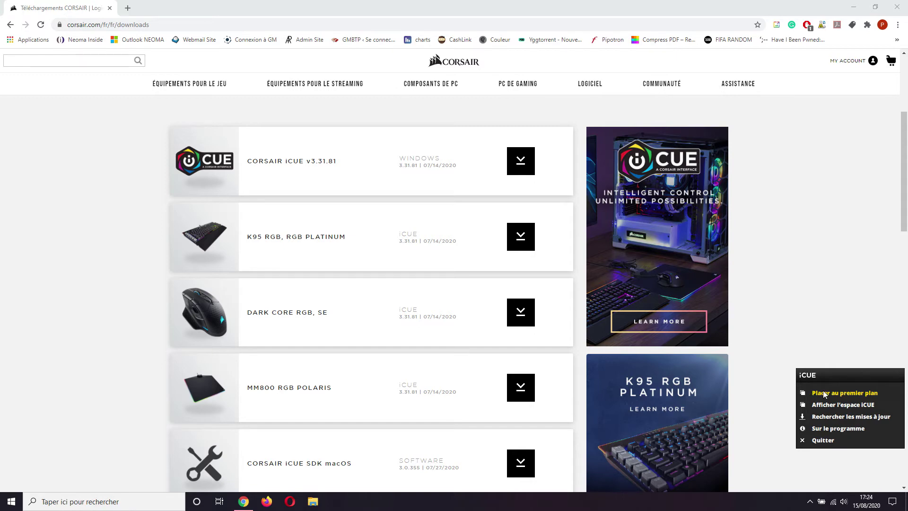
{"action": "left_click", "coordinate": [825, 394]}
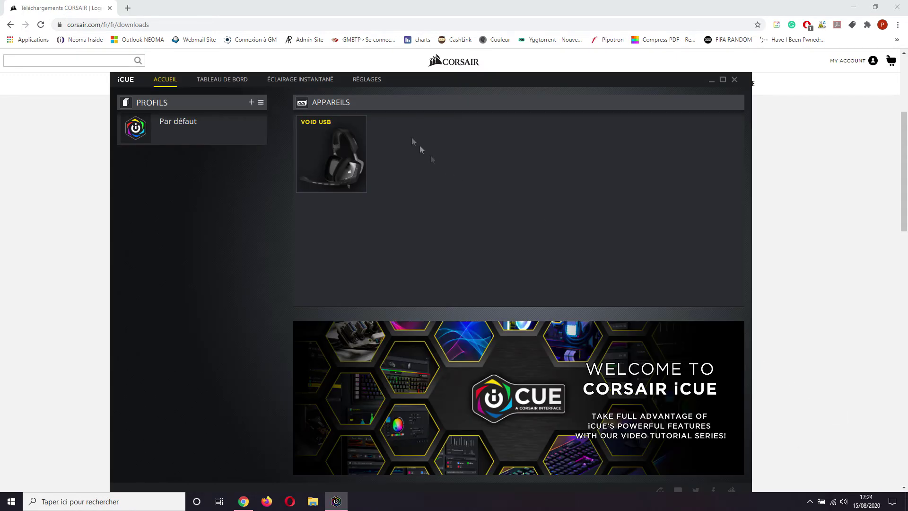
{"action": "left_click_drag", "start_coordinate": [405, 83], "coordinate": [396, 50]}
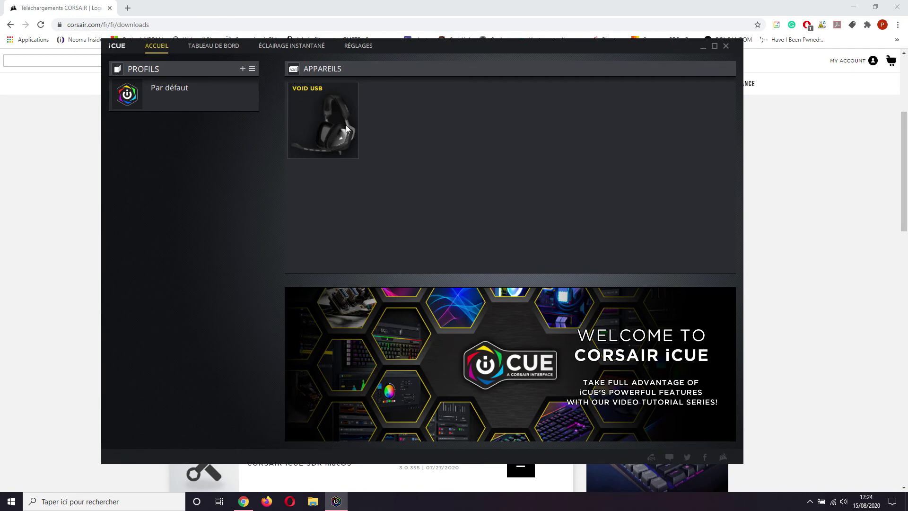
{"action": "left_click", "coordinate": [318, 119]}
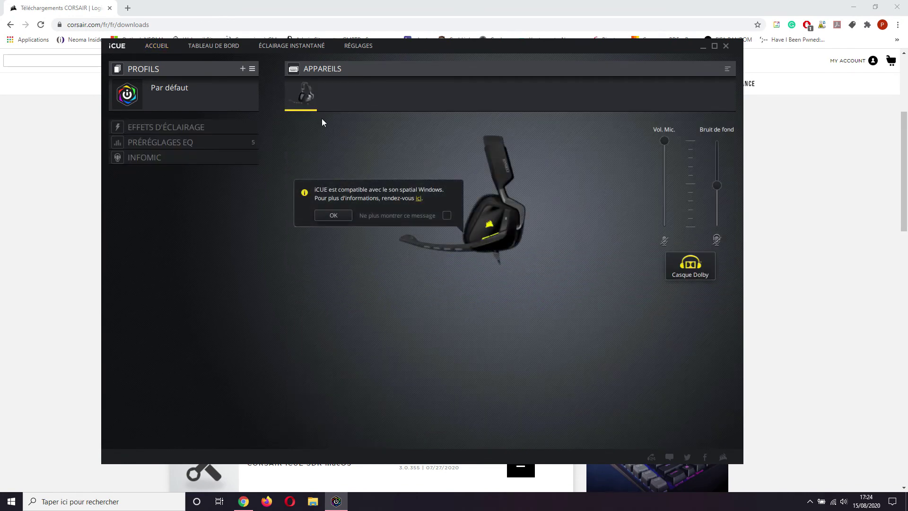
{"action": "left_click", "coordinate": [333, 216]}
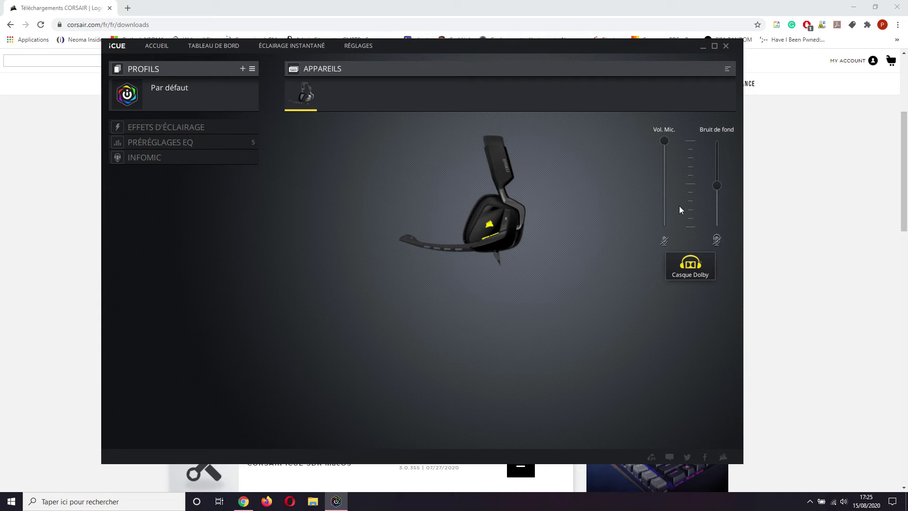
- Look at the iCUE dashboard and home page, and request a firmware update for the headset in the device settings
{"action": "left_click", "coordinate": [219, 46]}
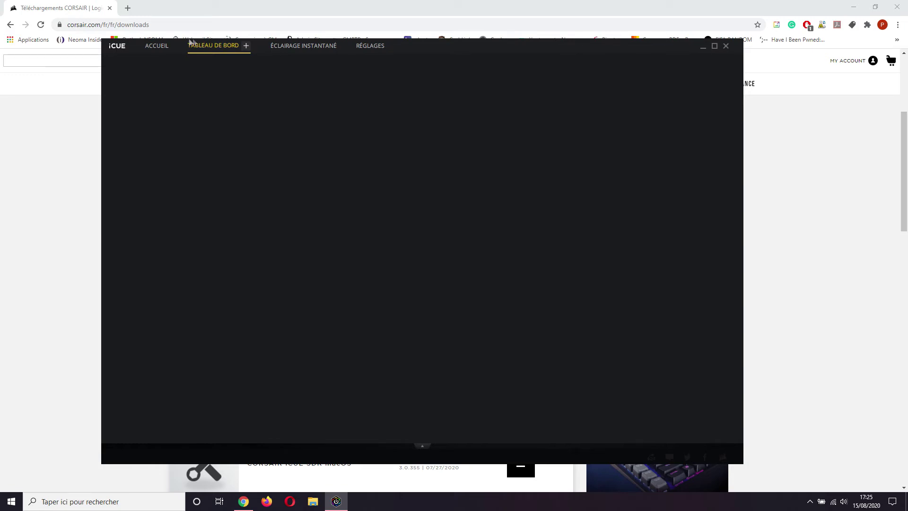
{"action": "left_click", "coordinate": [158, 46]}
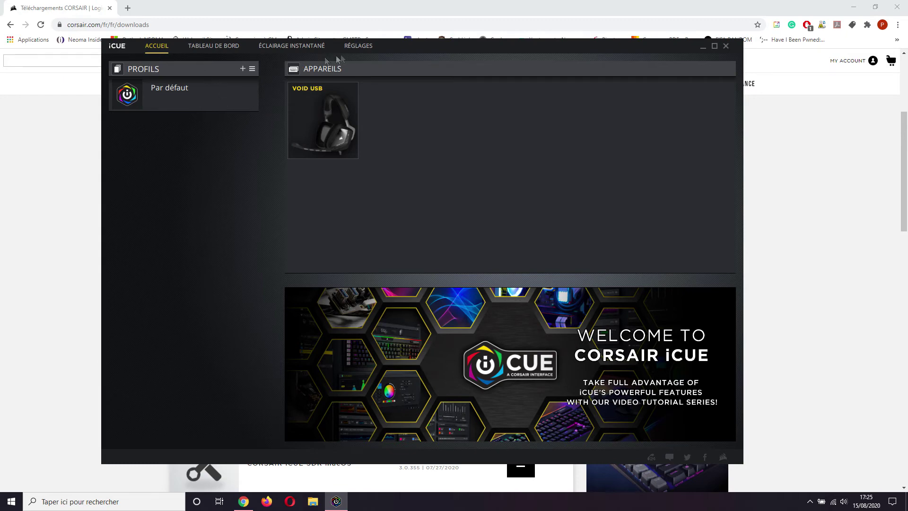
{"action": "left_click", "coordinate": [356, 48]}
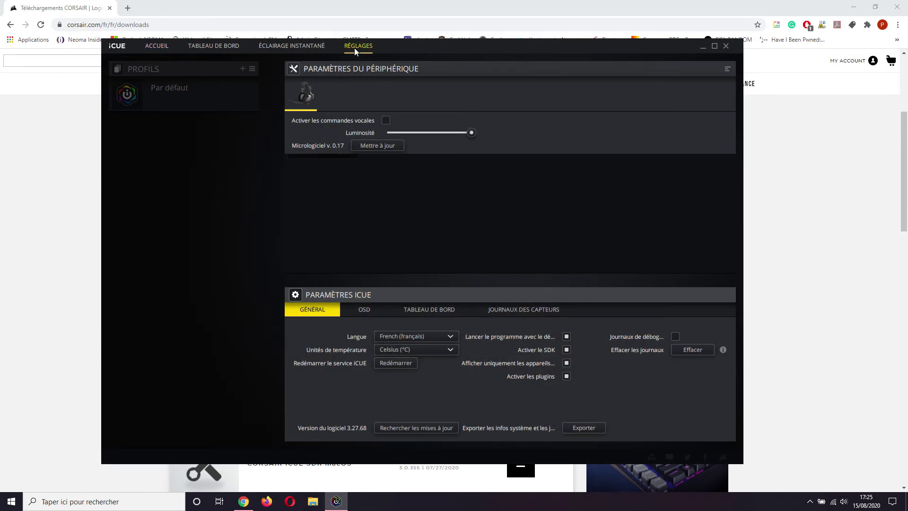
{"action": "left_click", "coordinate": [395, 146]}
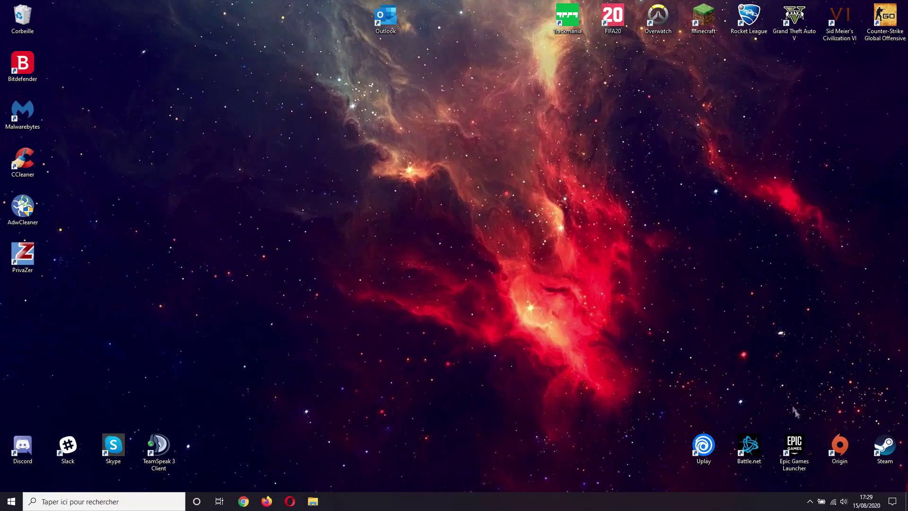
- Open the classic Sound control panel from the Windows sound settings, move it over the settings window and show the recording devices
{"action": "right_click", "coordinate": [843, 506]}
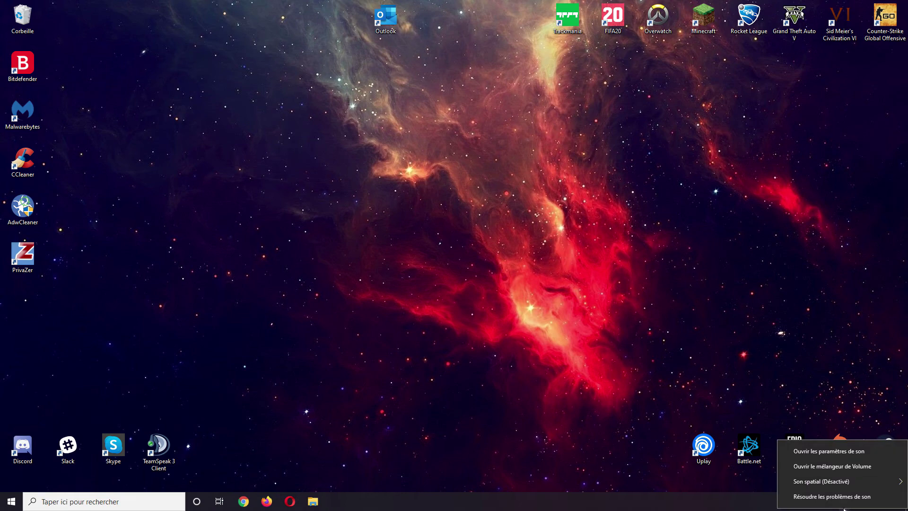
{"action": "left_click", "coordinate": [844, 453]}
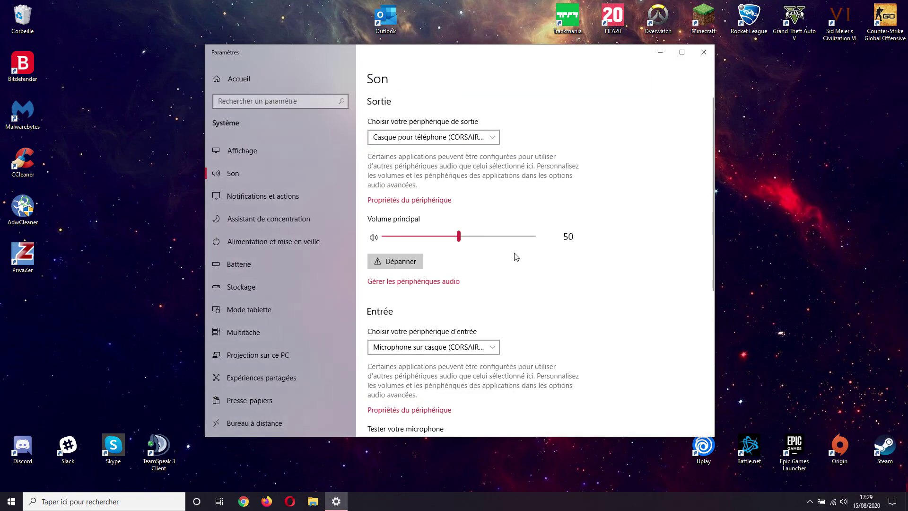
{"action": "scroll", "coordinate": [516, 257], "scroll_direction": "down", "scroll_amount": 6}
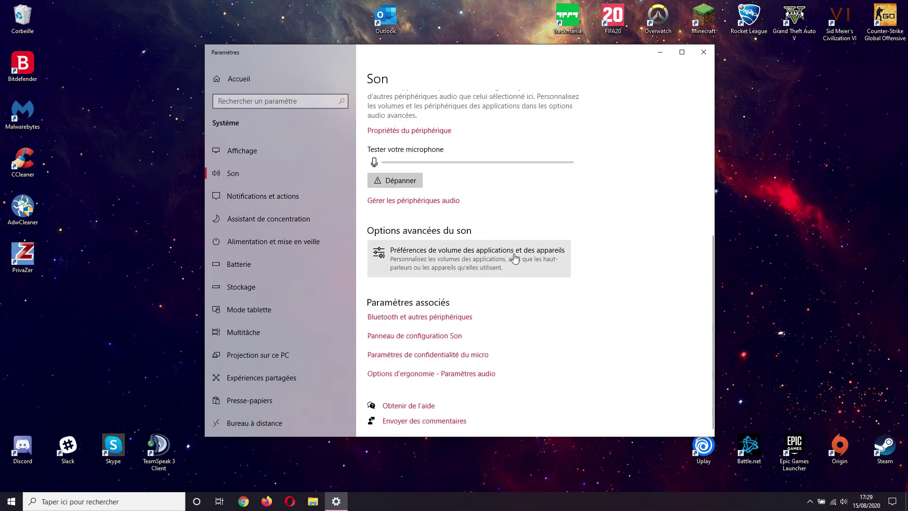
{"action": "left_click", "coordinate": [416, 341]}
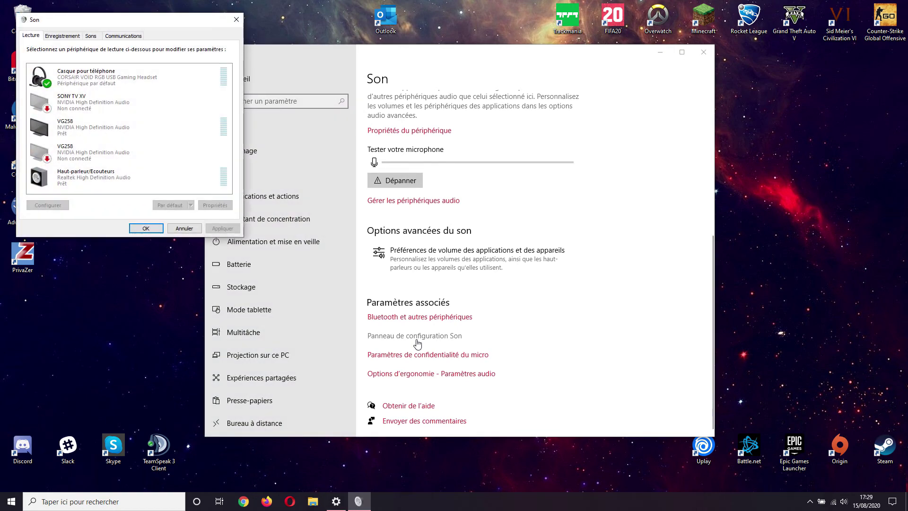
{"action": "left_click_drag", "start_coordinate": [177, 21], "coordinate": [438, 114]}
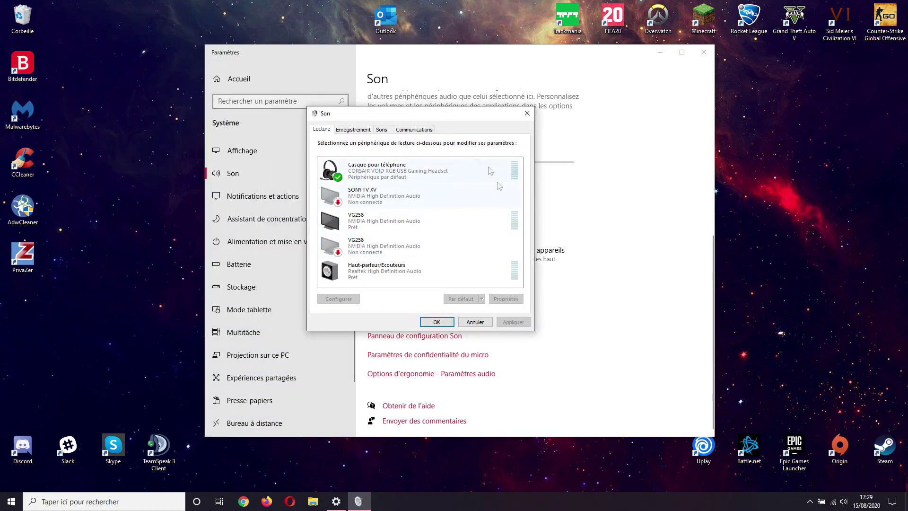
{"action": "left_click", "coordinate": [354, 131]}
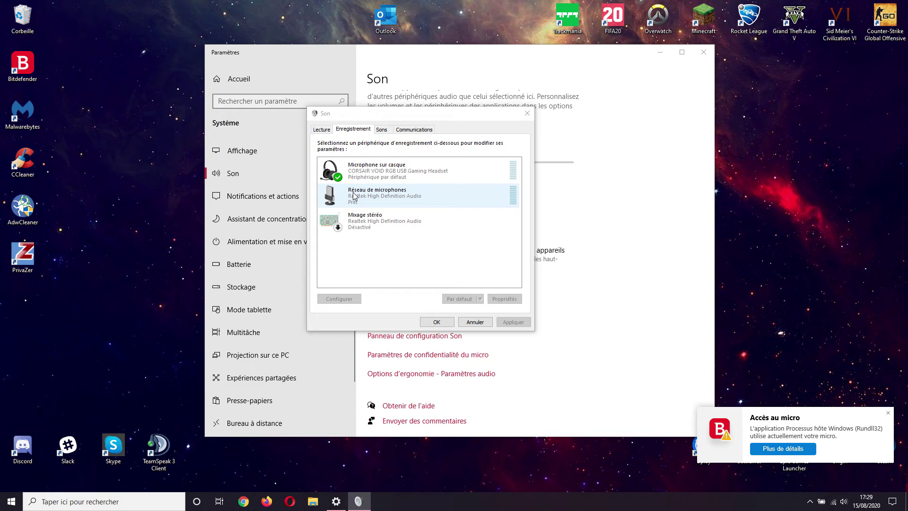
- Set Réseau de microphones (Realtek High Definition Audio) as the default recording device
{"action": "left_click", "coordinate": [356, 175]}
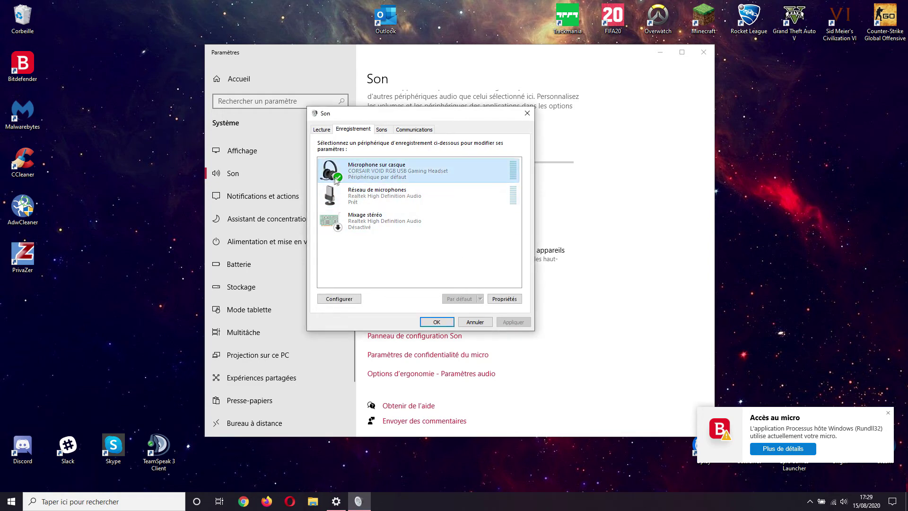
{"action": "left_click", "coordinate": [359, 198]}
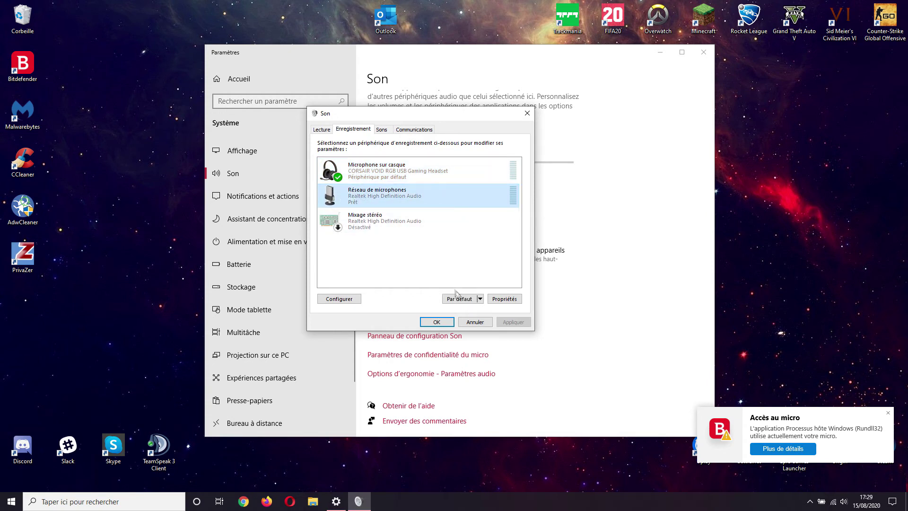
{"action": "left_click", "coordinate": [469, 301]}
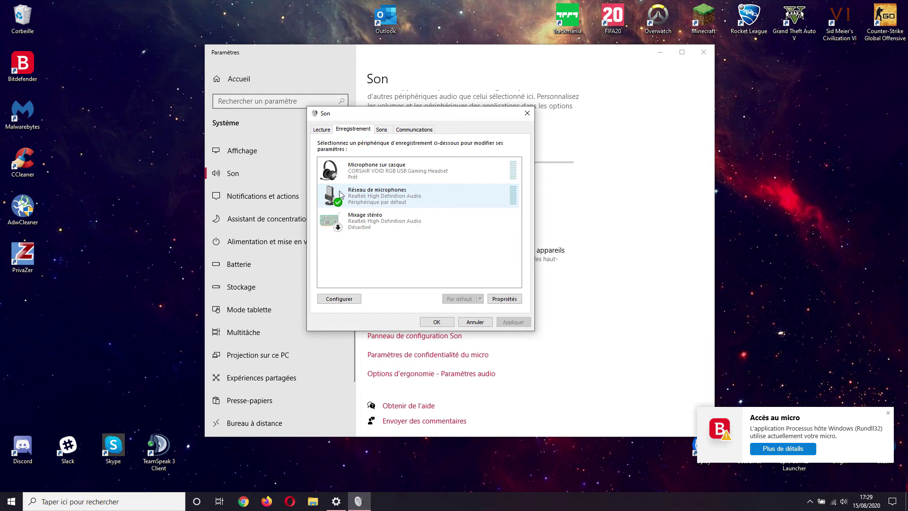
- Set the CORSAIR VOID headset microphone as the default recording device, confirm the change and close the sound settings
{"action": "left_click", "coordinate": [359, 172]}
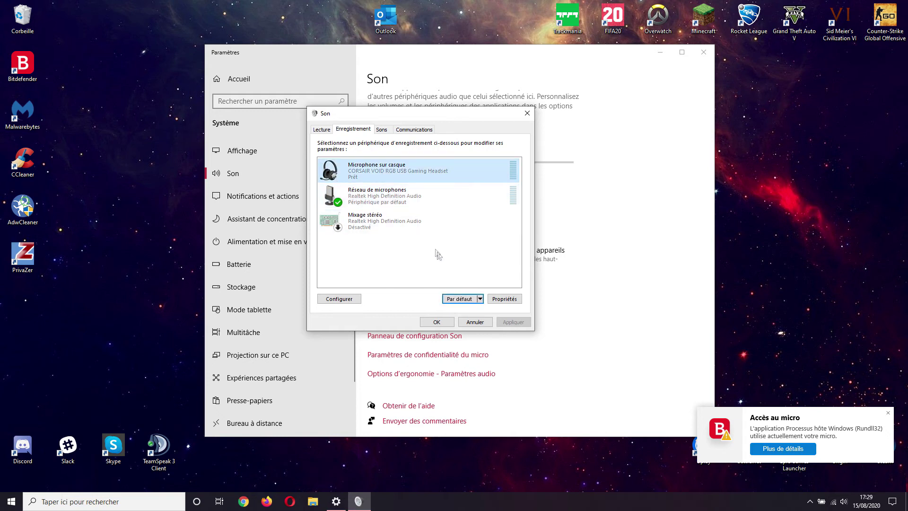
{"action": "left_click", "coordinate": [452, 298]}
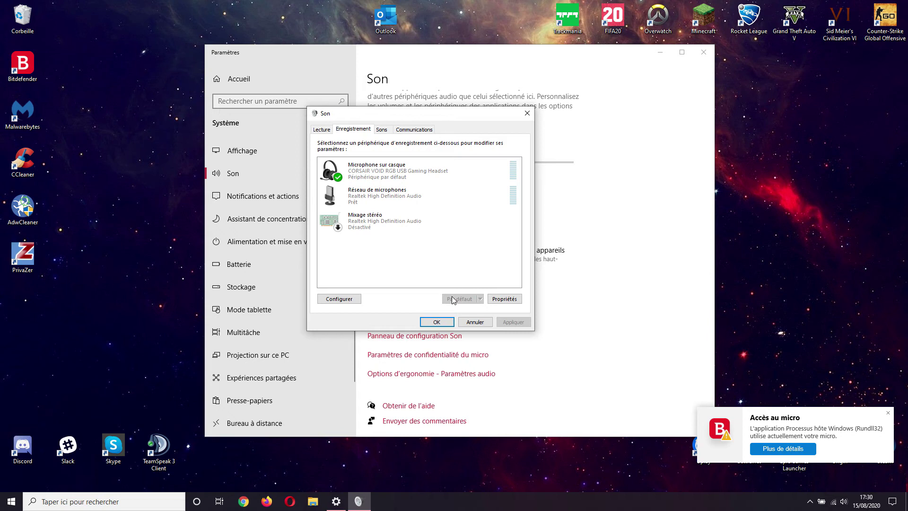
{"action": "left_click", "coordinate": [437, 322]}
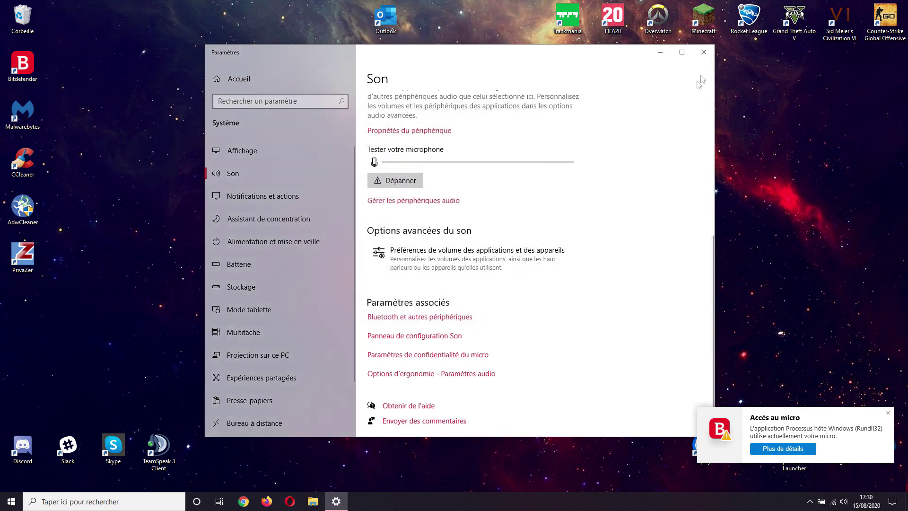
{"action": "left_click", "coordinate": [713, 52]}
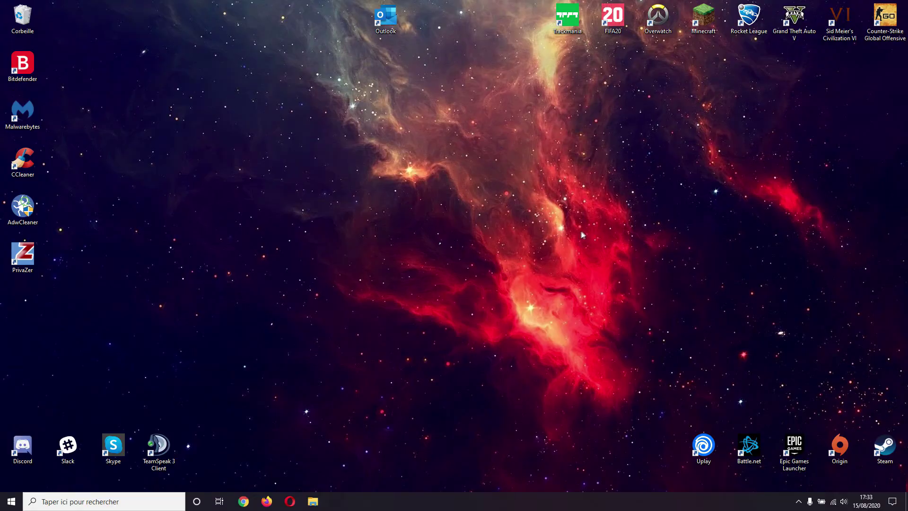
- Open the microphone privacy settings from the Windows sound settings and review microphone access for the device and the individual apps
{"action": "right_click", "coordinate": [843, 501]}
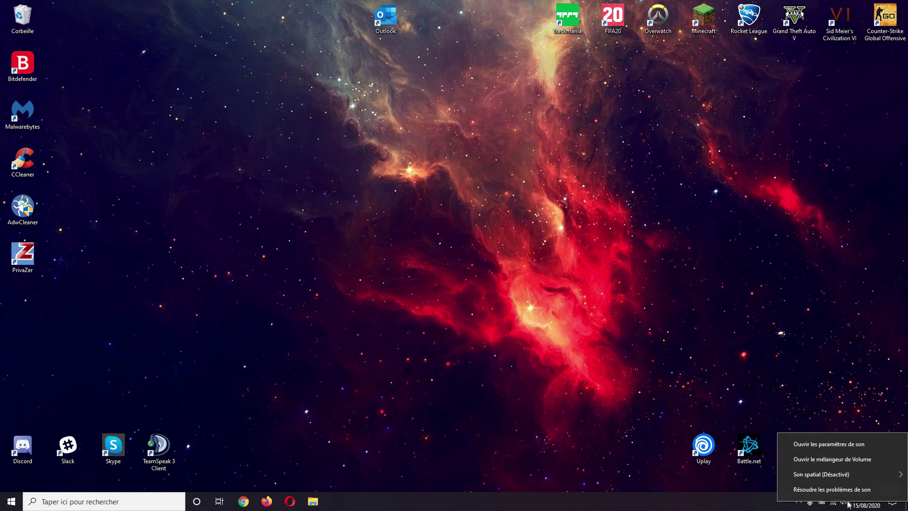
{"action": "left_click", "coordinate": [833, 444]}
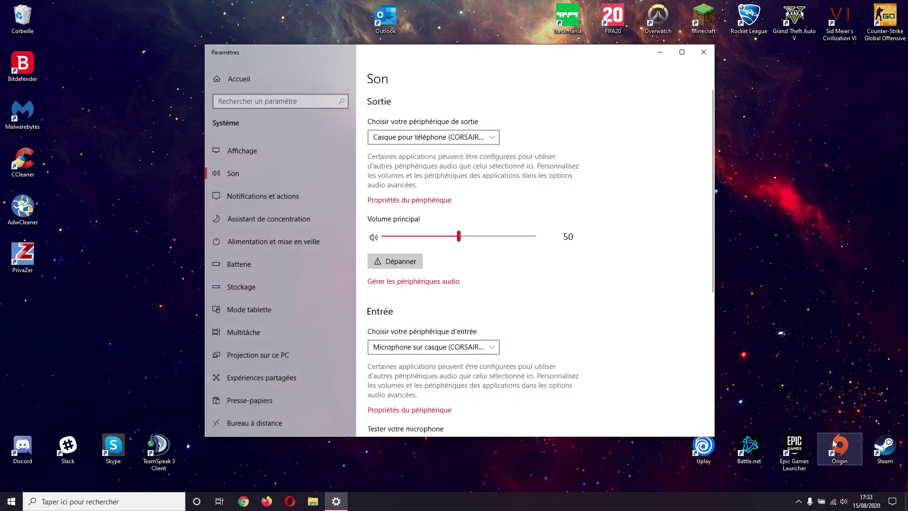
{"action": "scroll", "coordinate": [558, 306], "scroll_direction": "down", "scroll_amount": 5}
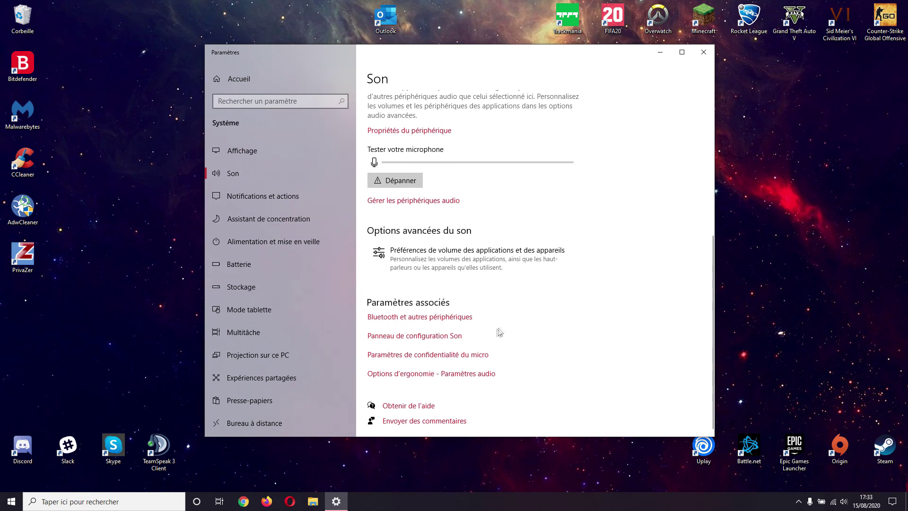
{"action": "left_click", "coordinate": [475, 358]}
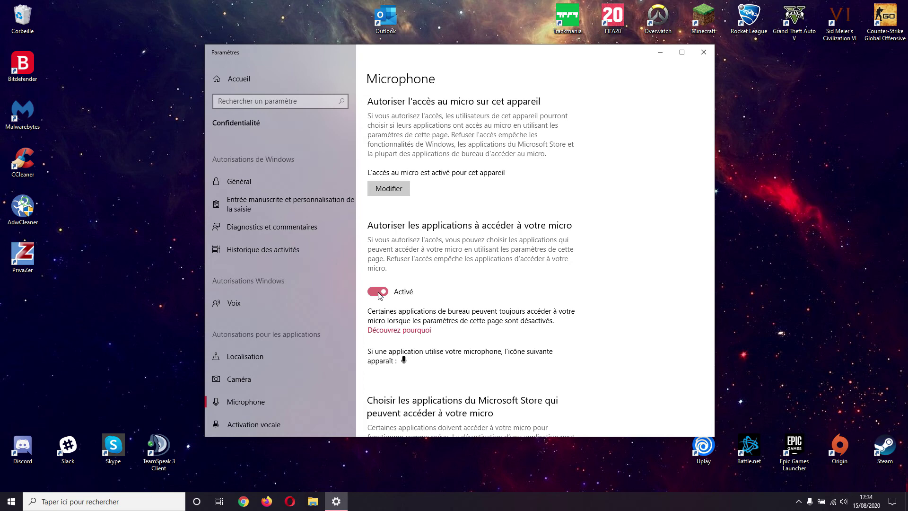
{"action": "scroll", "coordinate": [563, 255], "scroll_direction": "down", "scroll_amount": 5}
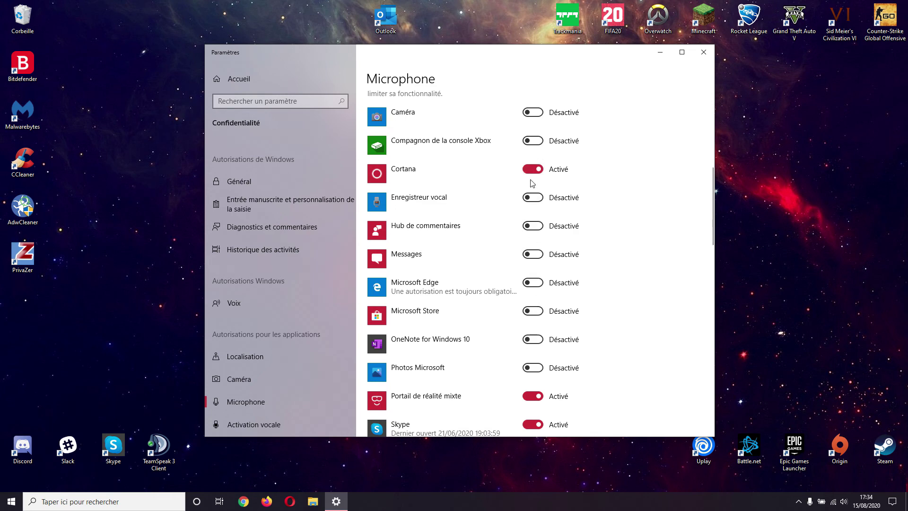
{"action": "scroll", "coordinate": [564, 287], "scroll_direction": "down", "scroll_amount": 3}
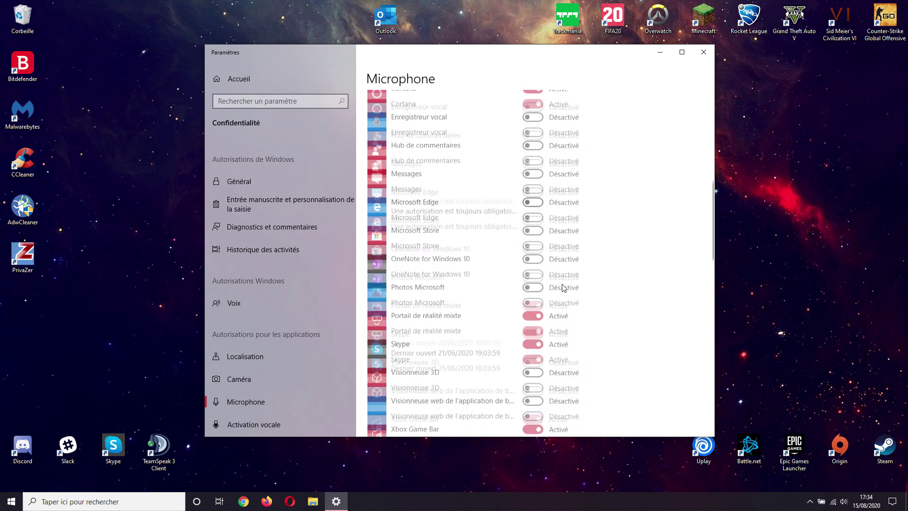
{"action": "scroll", "coordinate": [519, 386], "scroll_direction": "down", "scroll_amount": 3}
{"action": "scroll", "coordinate": [487, 308], "scroll_direction": "down", "scroll_amount": 2}
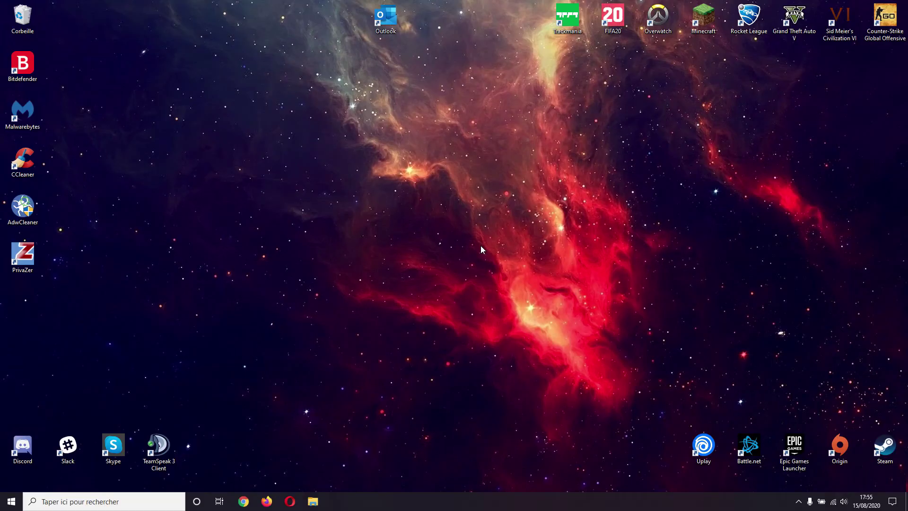
- Open Bitdefender's Protection Micro from its privacy features and review the microphone permissions of the listed applications
{"action": "left_click", "coordinate": [29, 79]}
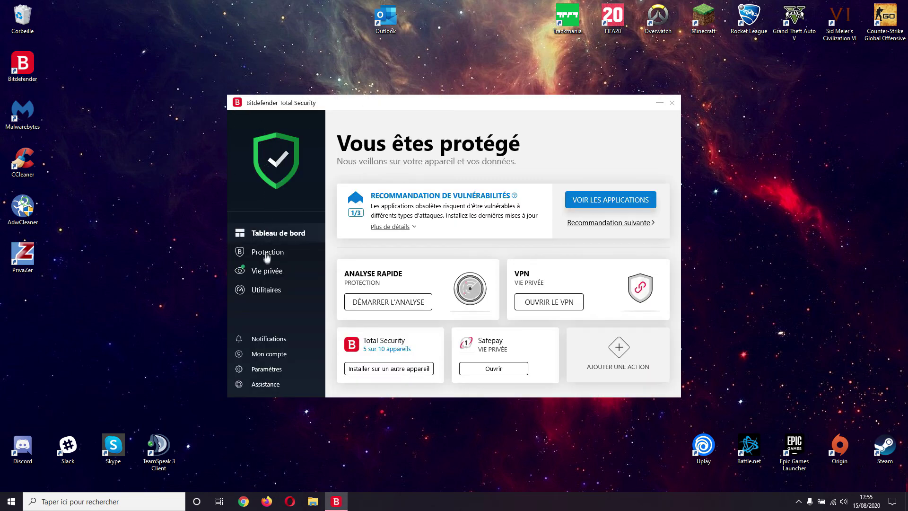
{"action": "left_click", "coordinate": [267, 276]}
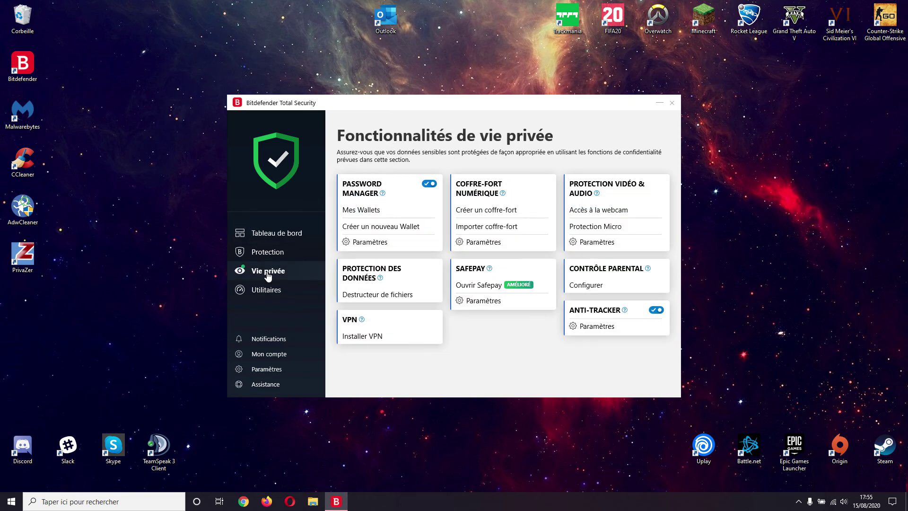
{"action": "left_click", "coordinate": [586, 231]}
{"action": "scroll", "coordinate": [577, 287], "scroll_direction": "down", "scroll_amount": 5}
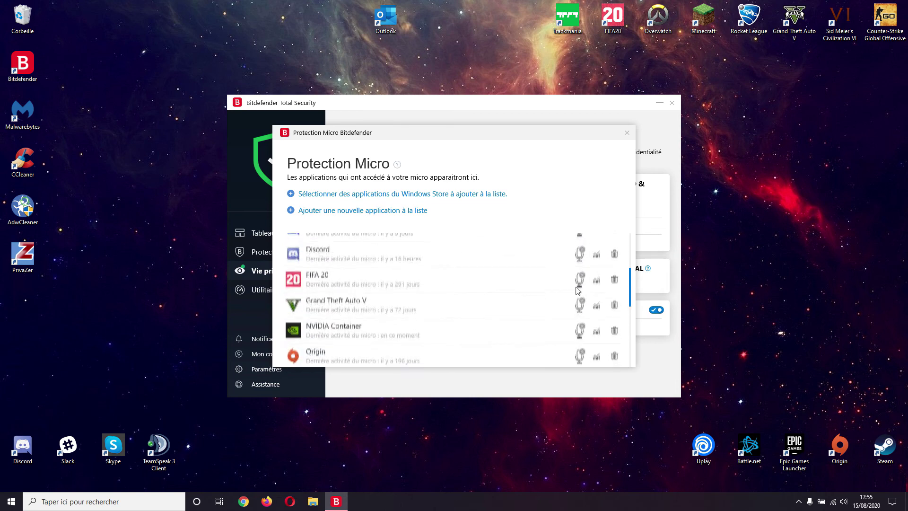
{"action": "scroll", "coordinate": [517, 300], "scroll_direction": "down", "scroll_amount": 3}
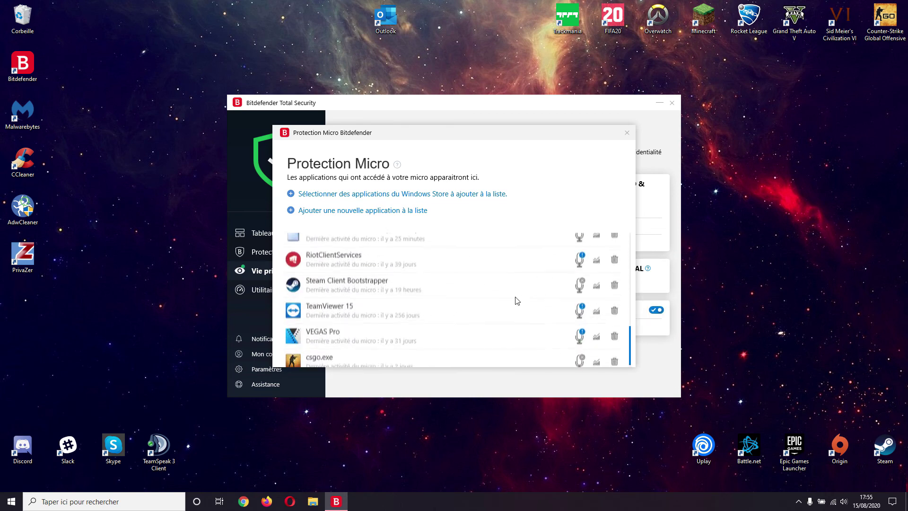
{"action": "scroll", "coordinate": [516, 301], "scroll_direction": "up", "scroll_amount": 1}
{"action": "scroll", "coordinate": [517, 300], "scroll_direction": "up", "scroll_amount": 6}
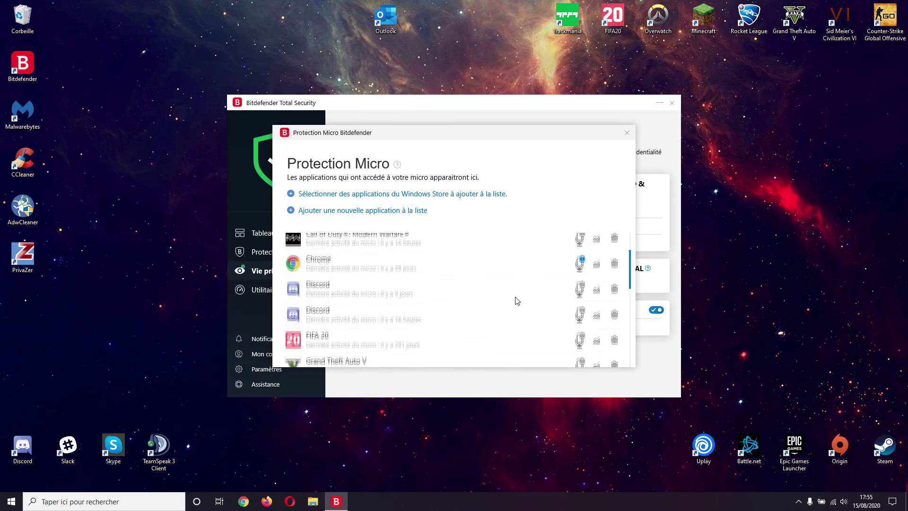